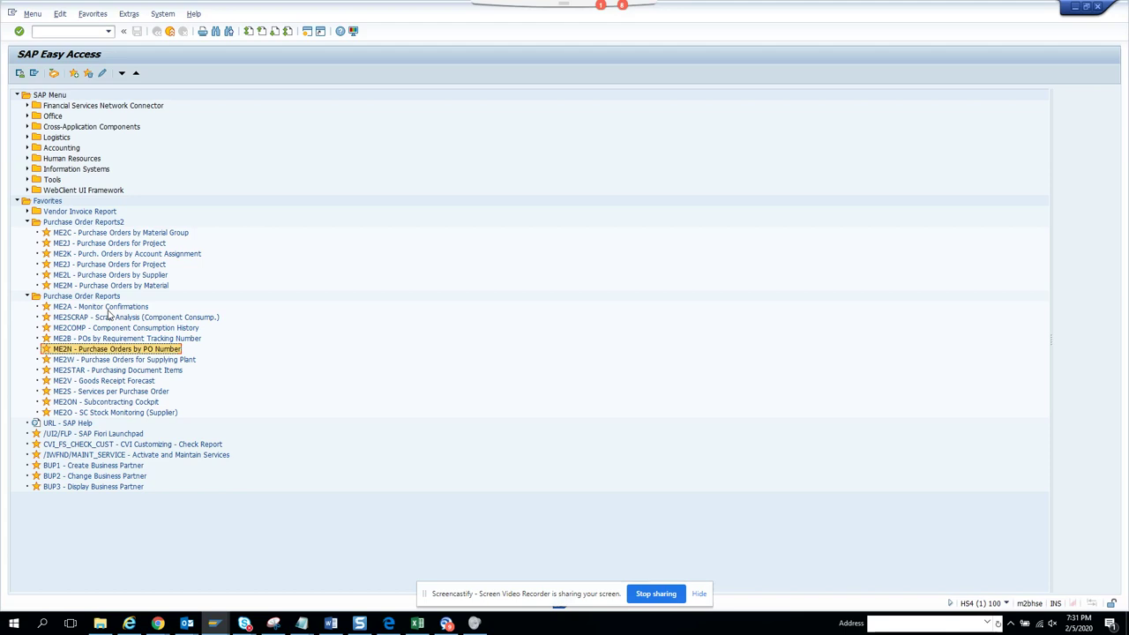
Open the ME2A Monitor Confirmations report and run it for the PO change (CH) confirmation category
{"action": "double_click", "coordinate": [108, 307]}
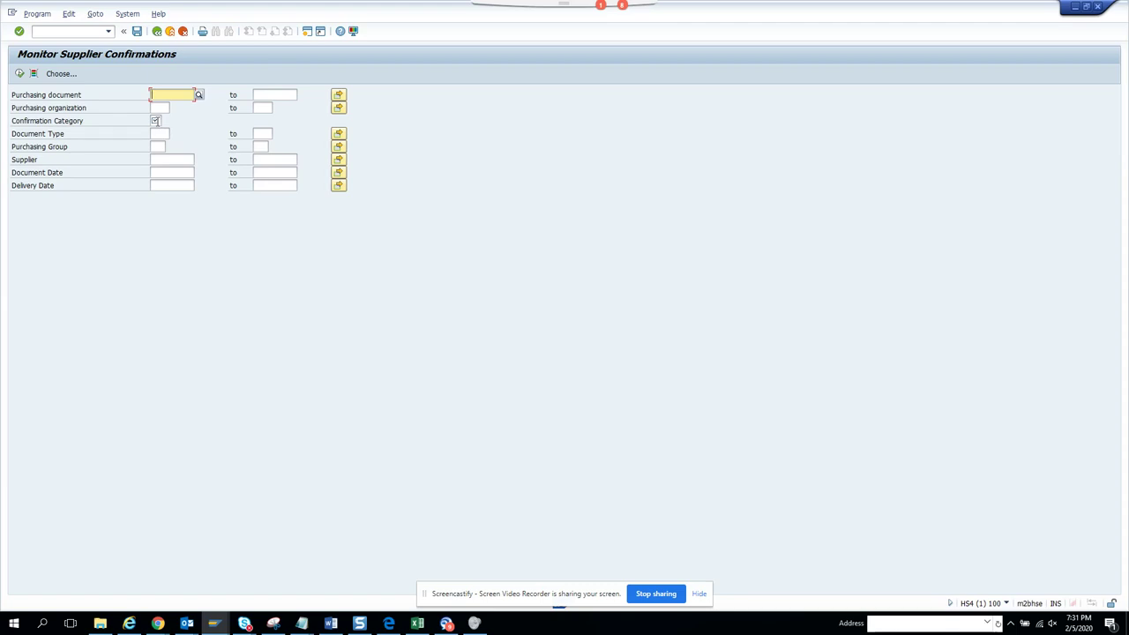
{"action": "left_click", "coordinate": [156, 121]}
{"action": "left_click", "coordinate": [164, 120]}
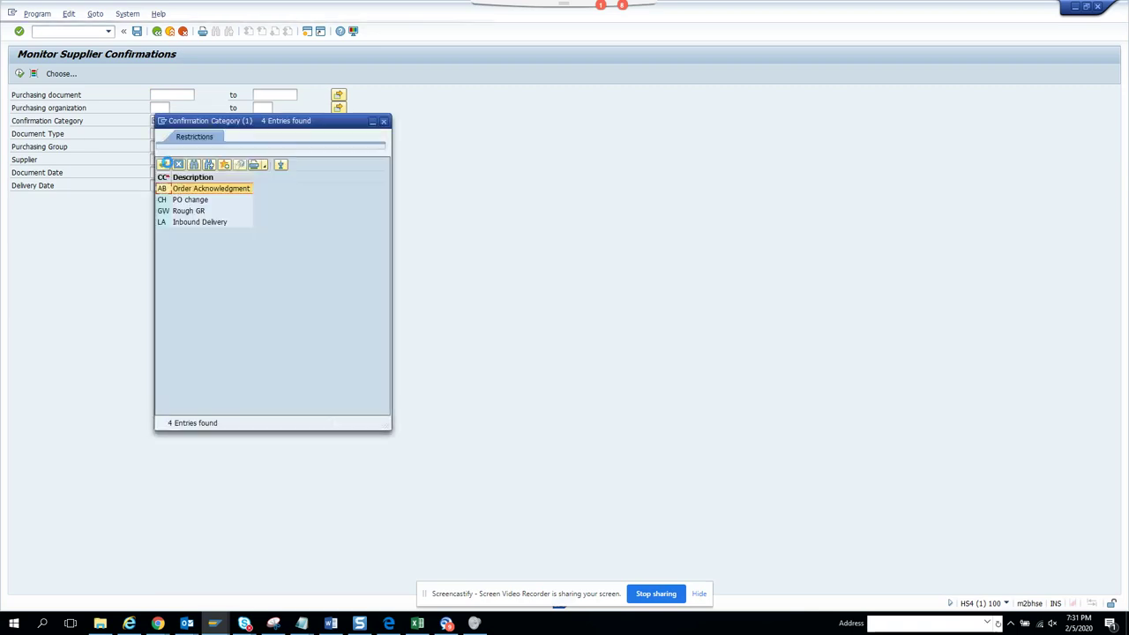
{"action": "double_click", "coordinate": [198, 203]}
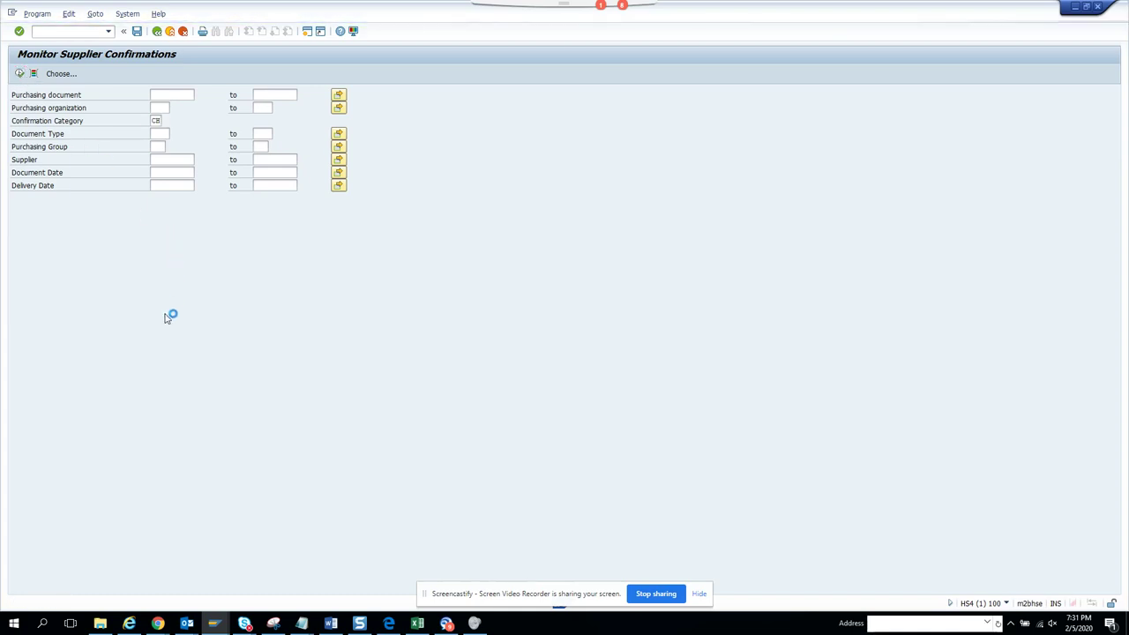
Run the supplier confirmations report for the Rough GR (GW) confirmation category
{"action": "left_click", "coordinate": [157, 121]}
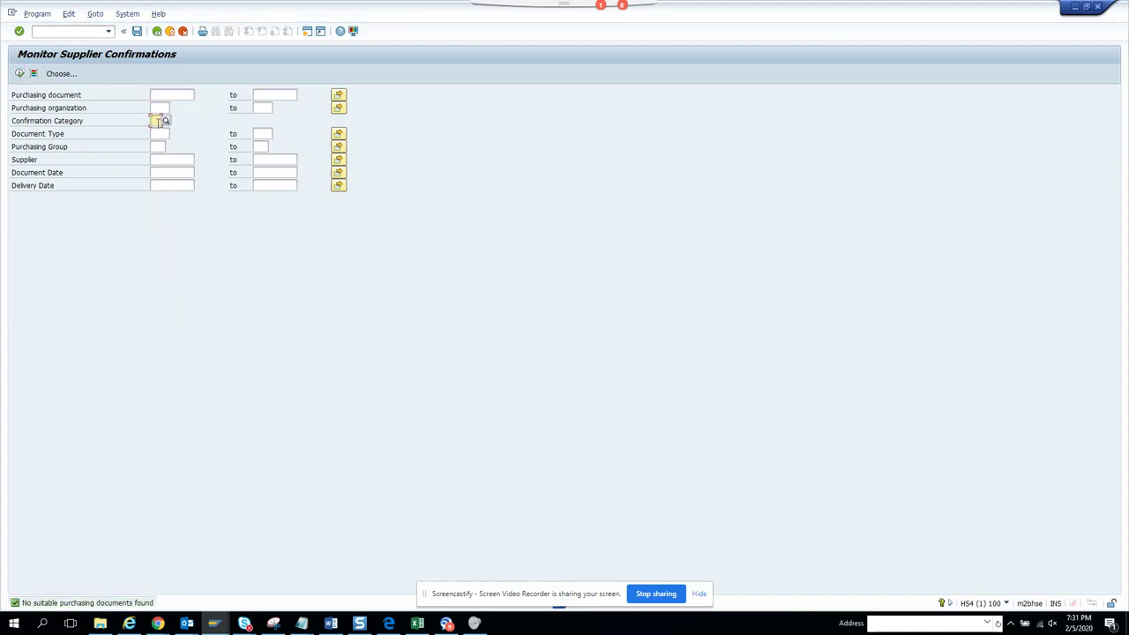
{"action": "left_click", "coordinate": [165, 122]}
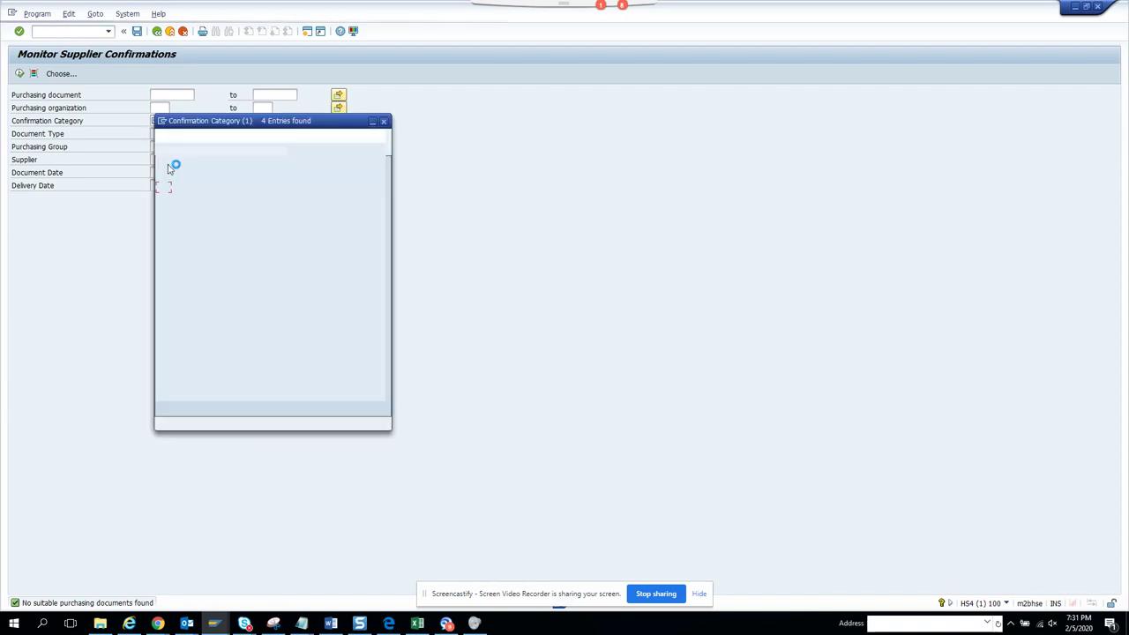
{"action": "double_click", "coordinate": [199, 212]}
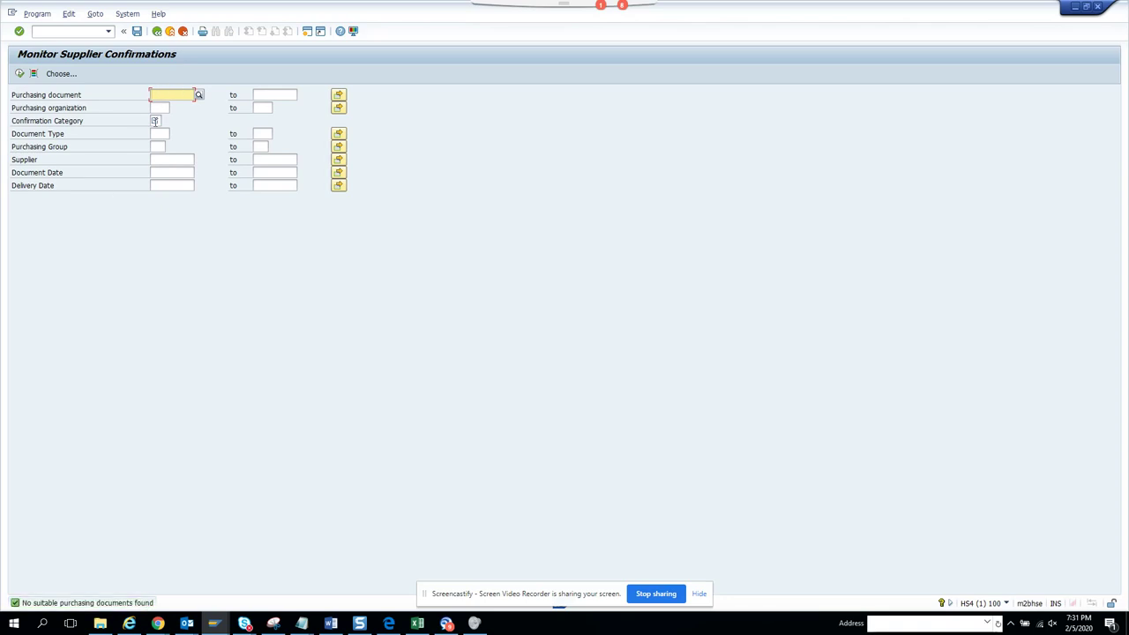
Set the confirmation category to Inbound Delivery (LA) and run the supplier confirmations report
{"action": "left_click", "coordinate": [161, 121]}
{"action": "key", "text": "F4"}
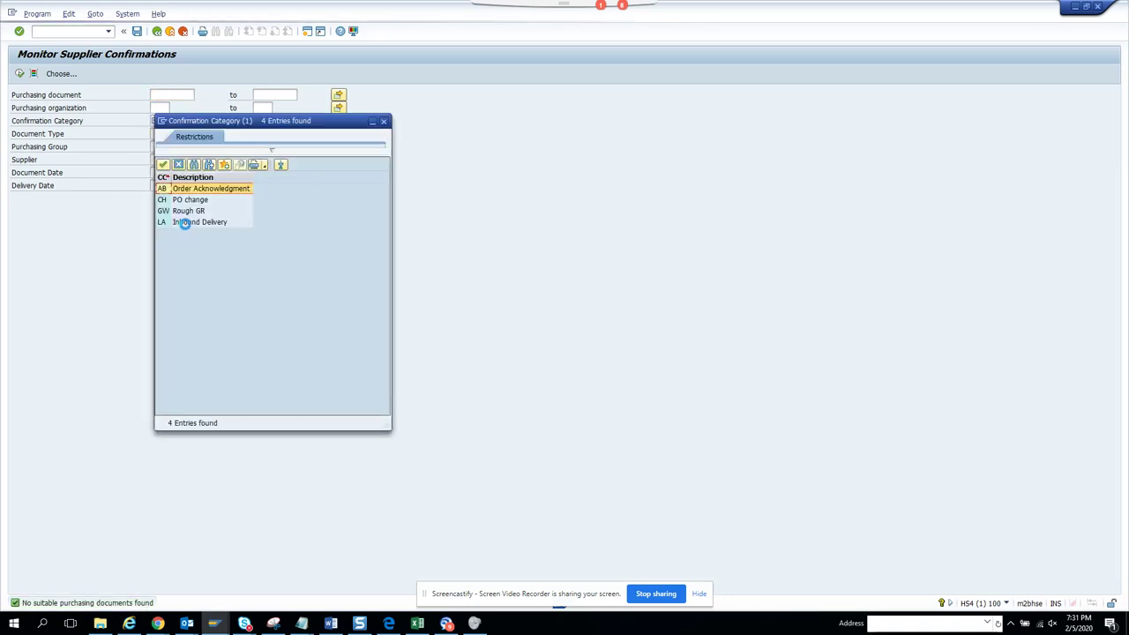
{"action": "double_click", "coordinate": [203, 224]}
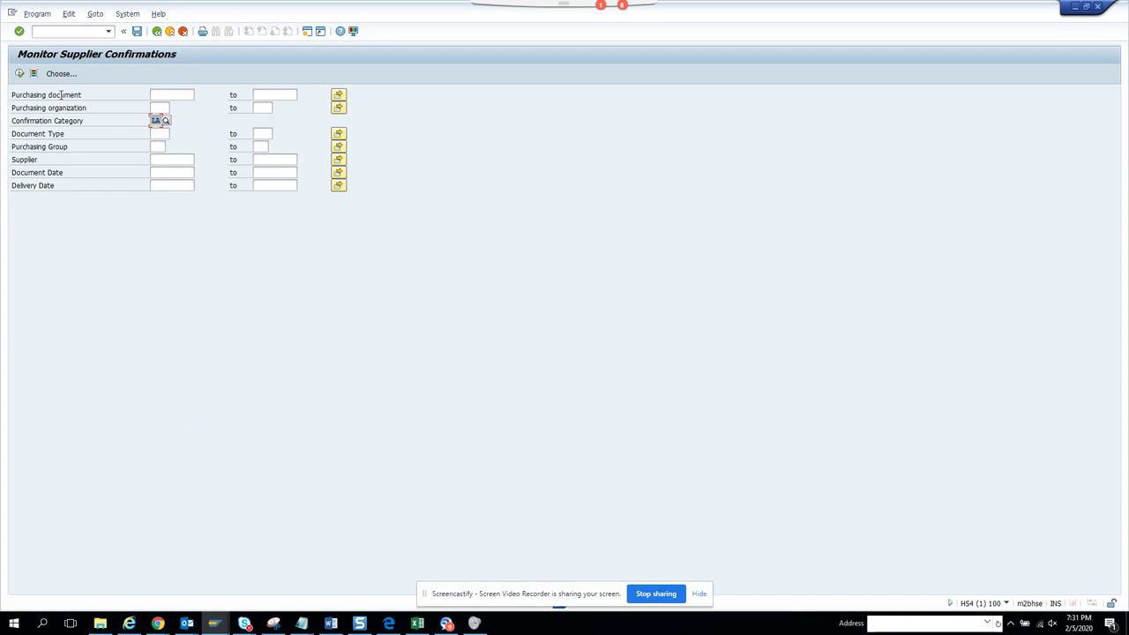
{"action": "left_click", "coordinate": [22, 74]}
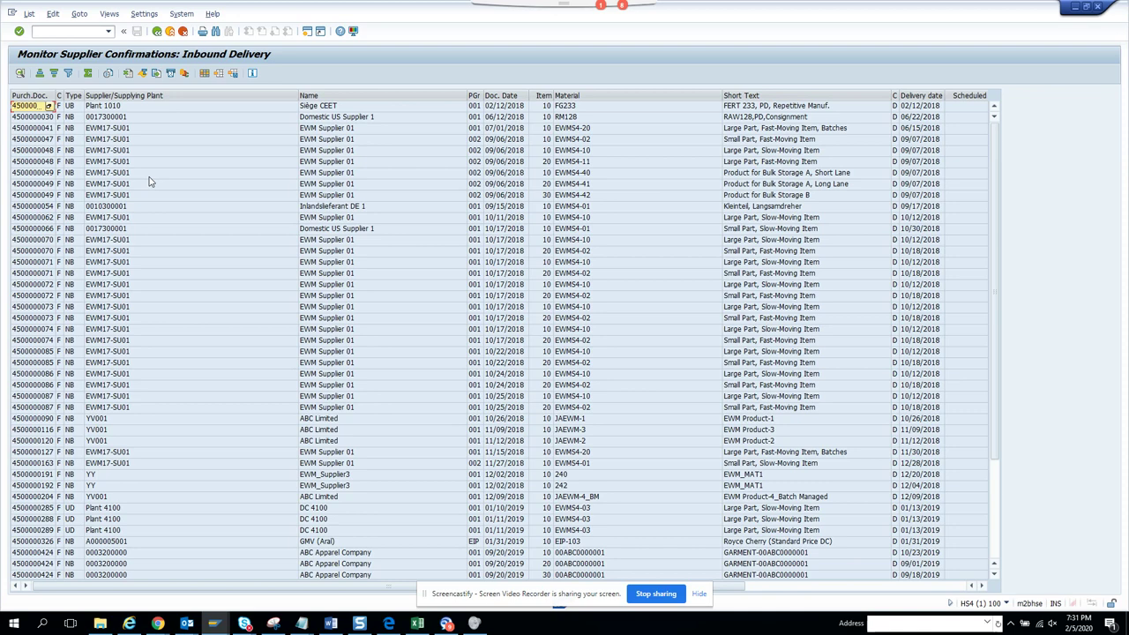
View the confirmations of the 09/06/2018 purchase order for material EWMS4-02, and return to the report list
{"action": "double_click", "coordinate": [29, 140]}
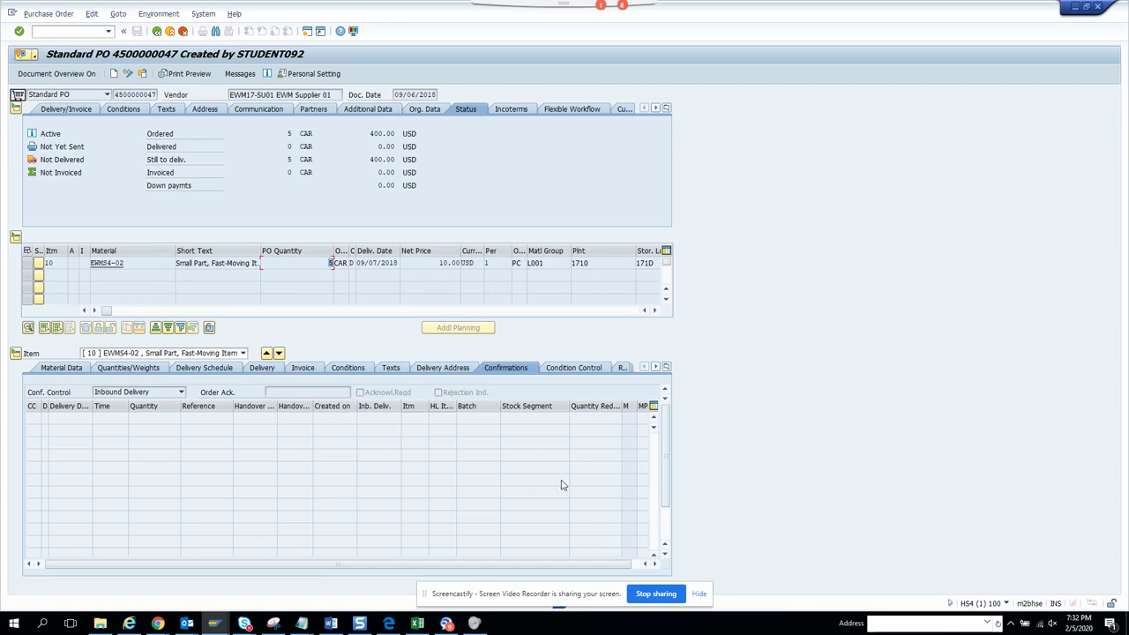
{"action": "left_click", "coordinate": [157, 31]}
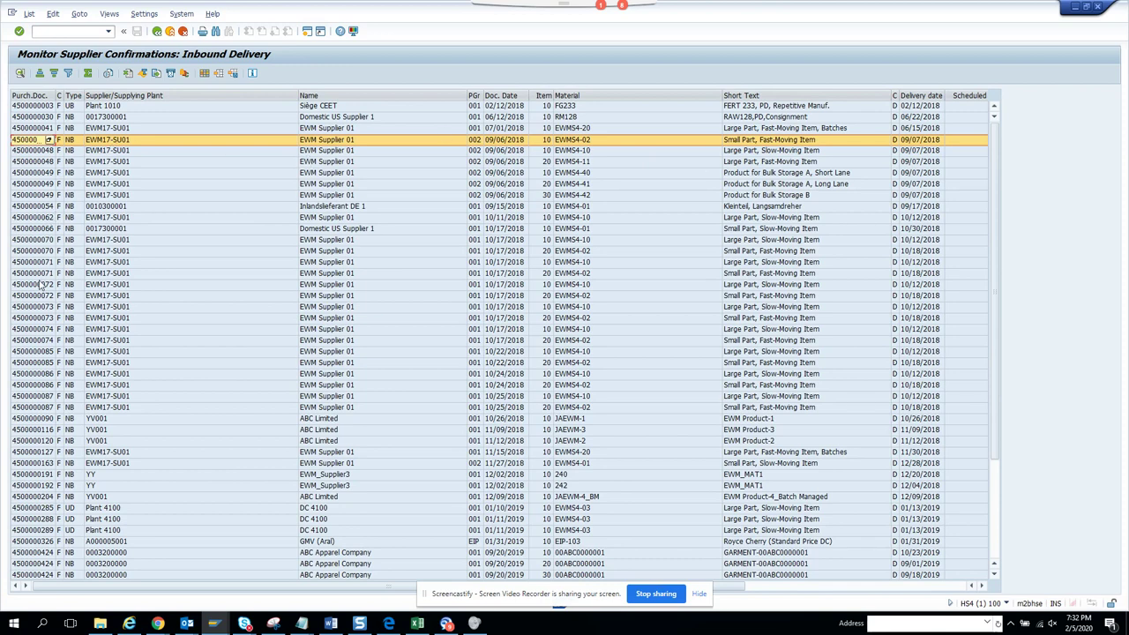
Open the 07/01/2018 purchase order for material EWMS4-20 and compare its inbound delivery quantities with the ordered quantity
{"action": "left_click", "coordinate": [792, 586]}
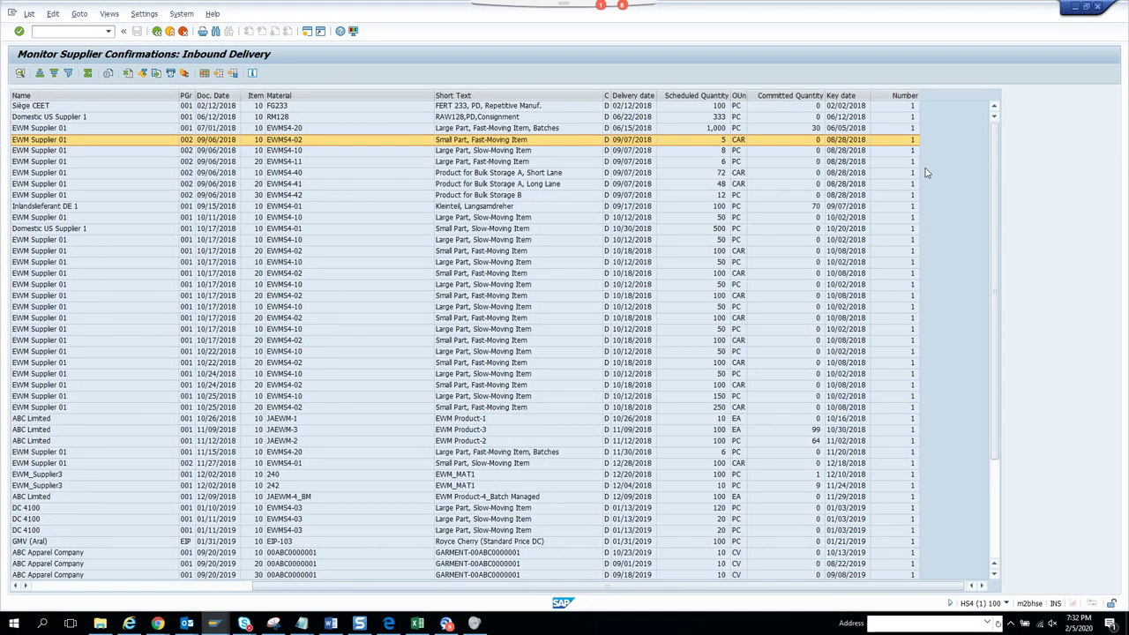
{"action": "double_click", "coordinate": [816, 130]}
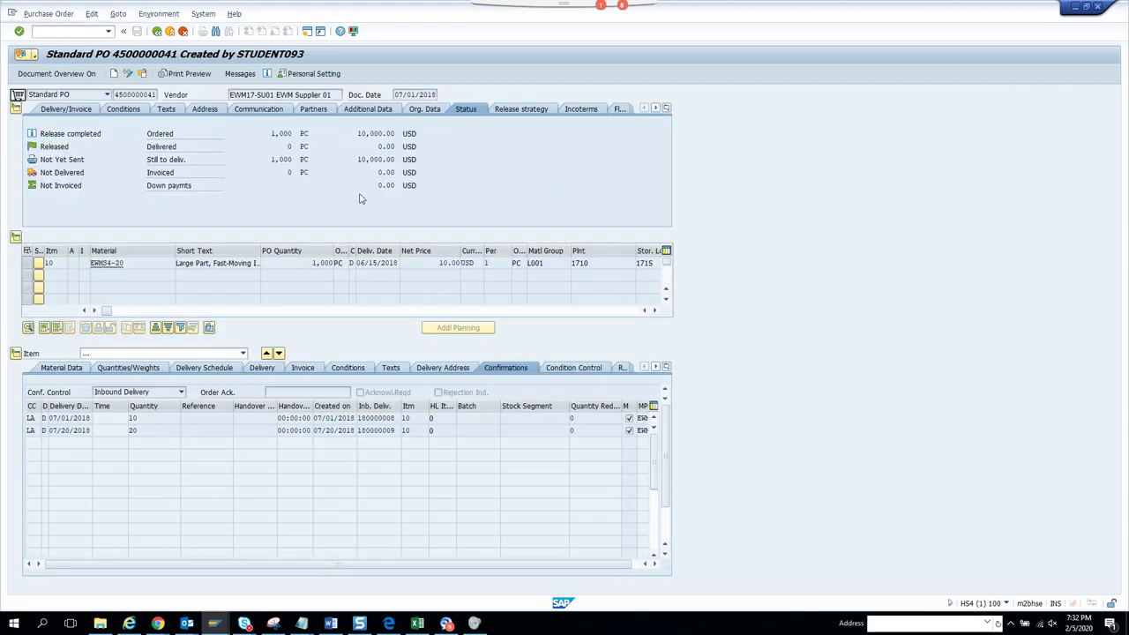
{"action": "double_click", "coordinate": [149, 429]}
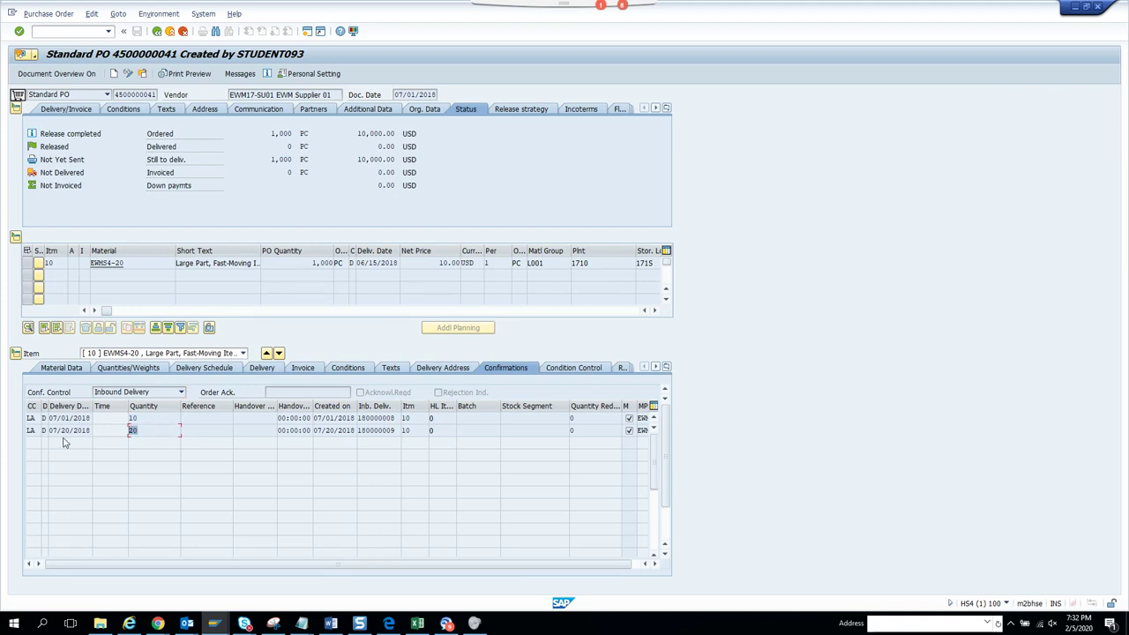
{"action": "double_click", "coordinate": [159, 417]}
{"action": "double_click", "coordinate": [150, 429]}
{"action": "double_click", "coordinate": [307, 264]}
{"action": "double_click", "coordinate": [134, 431]}
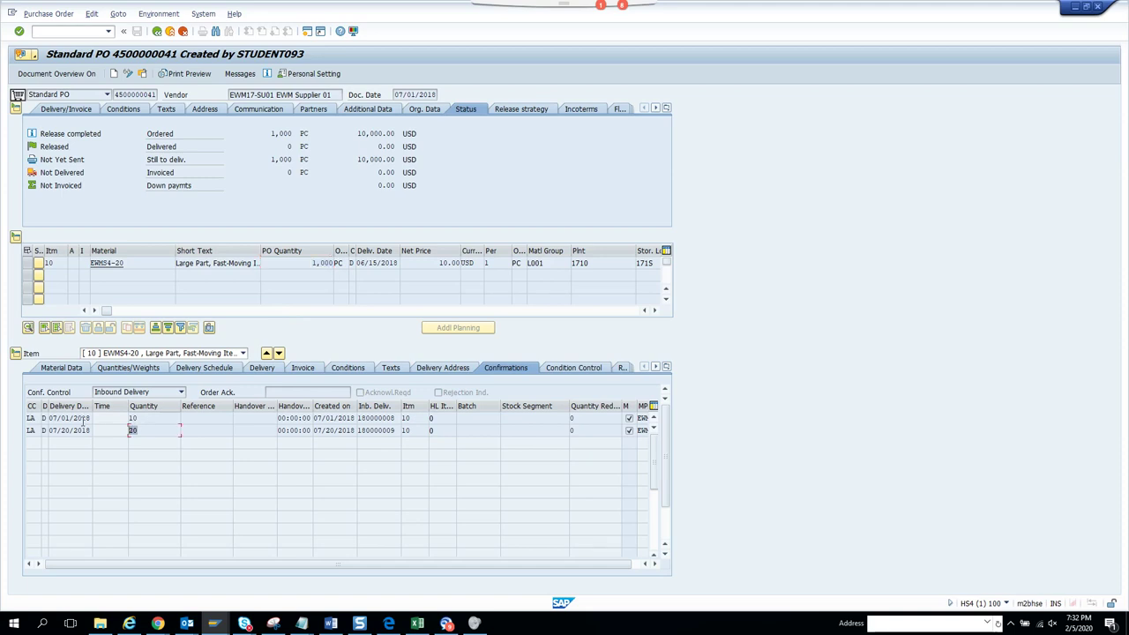
{"action": "double_click", "coordinate": [152, 418]}
Read the help definition of the materials planning relevance indicator on the first confirmation line, and close the help
{"action": "left_click", "coordinate": [628, 419]}
{"action": "key", "text": "F1"}
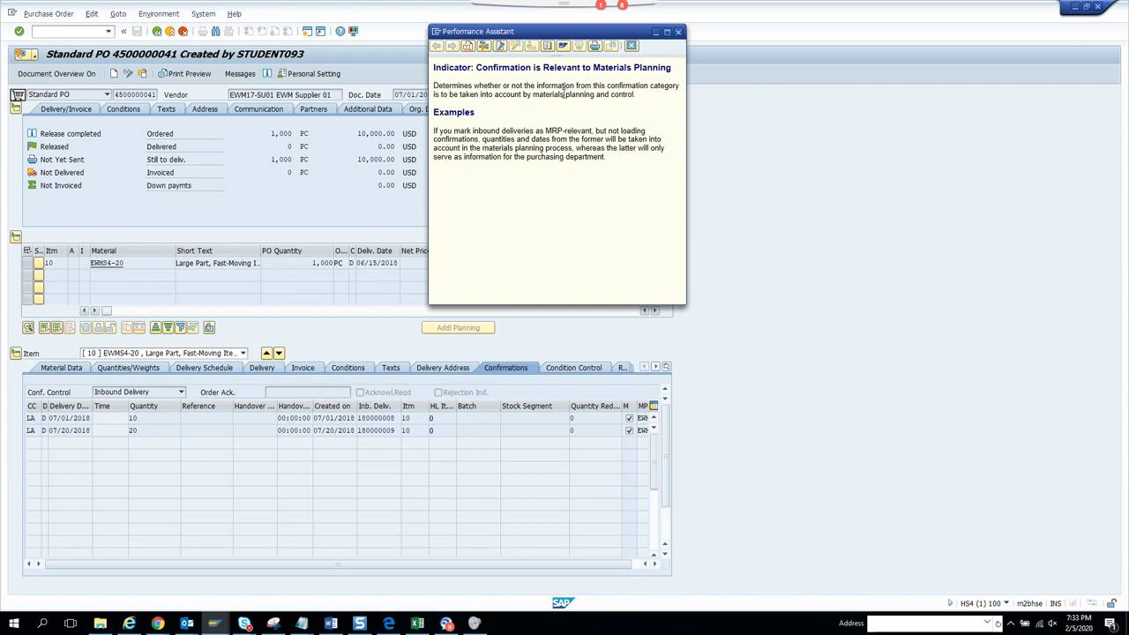
{"action": "left_click_drag", "start_coordinate": [632, 94], "coordinate": [447, 87]}
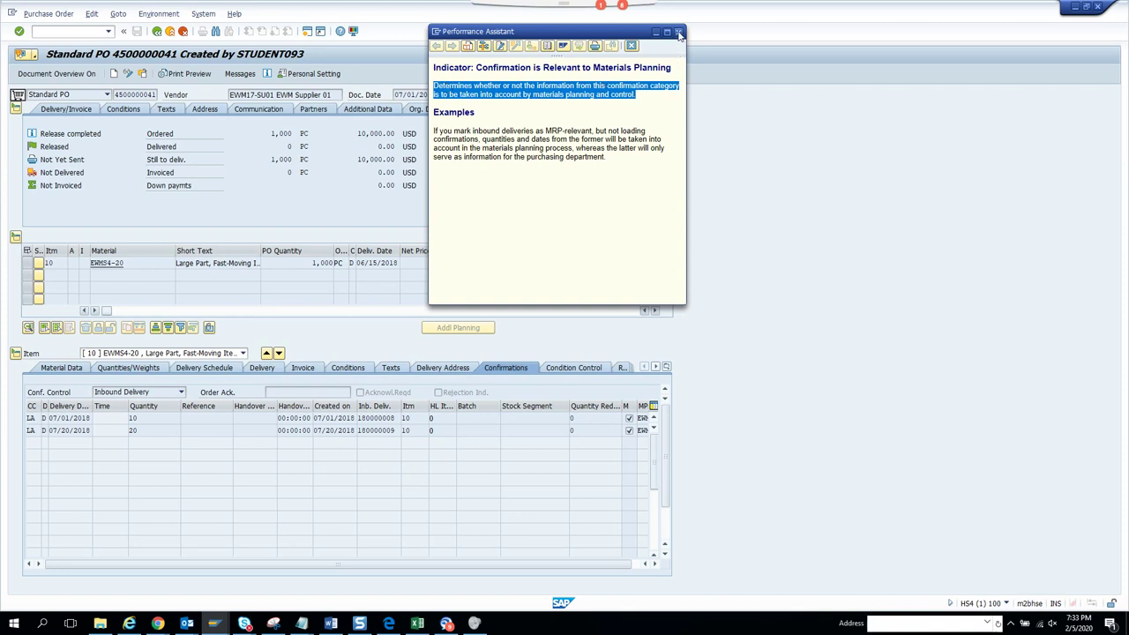
{"action": "left_click", "coordinate": [678, 32]}
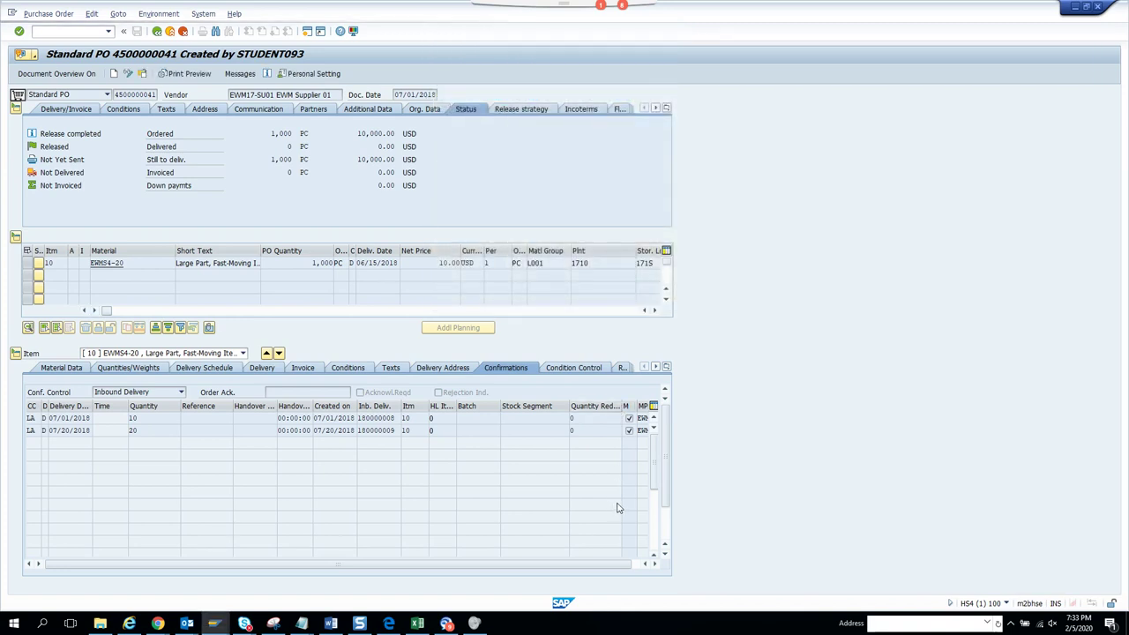
Check the remaining confirmation columns of the EWMS4-20 purchase order, and return to the report list
{"action": "left_click", "coordinate": [655, 565]}
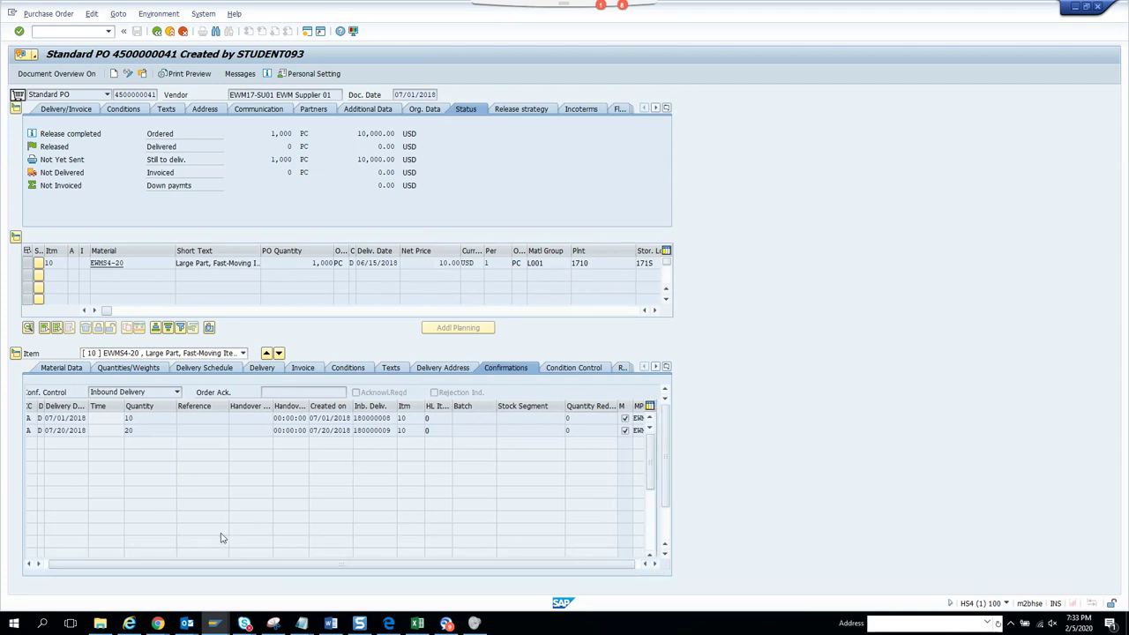
{"action": "left_click_drag", "start_coordinate": [70, 563], "coordinate": [71, 496]}
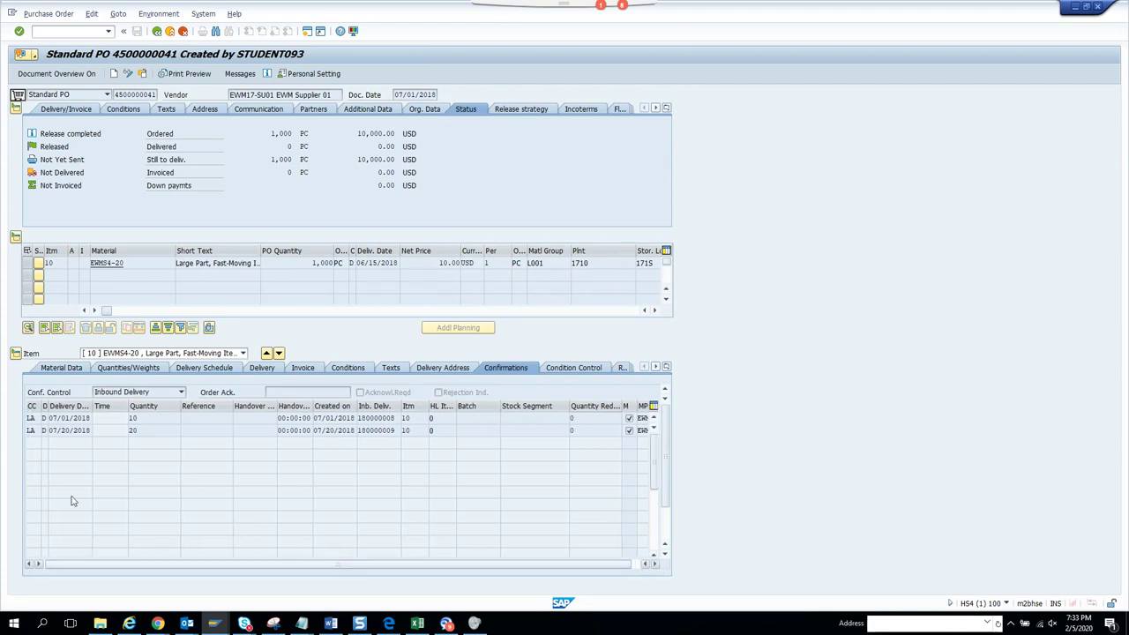
{"action": "double_click", "coordinate": [315, 418]}
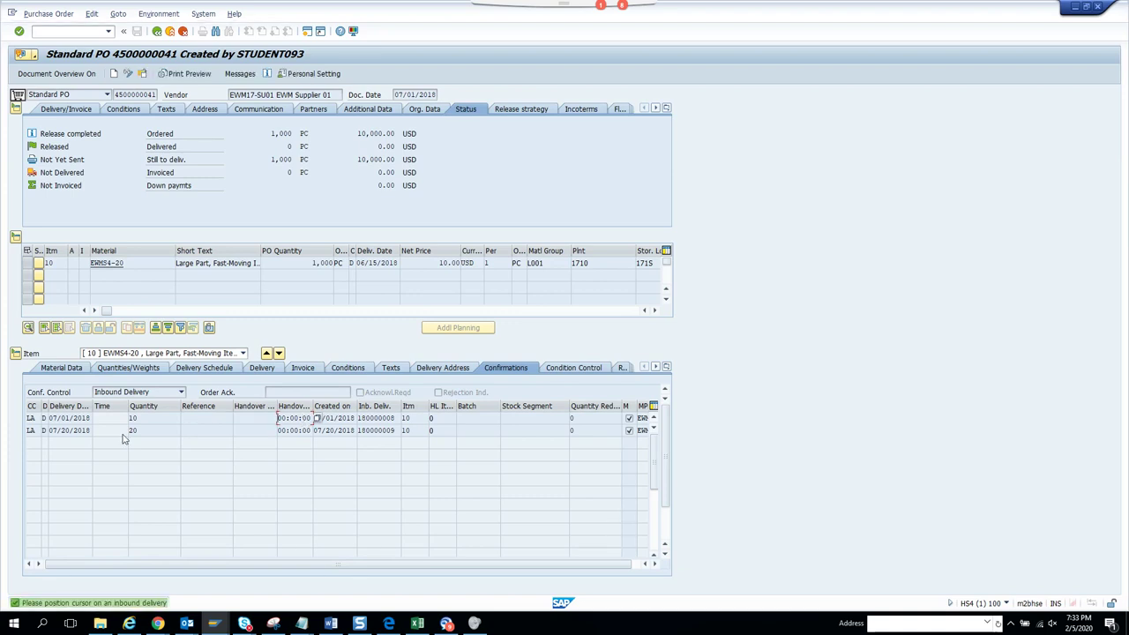
{"action": "left_click", "coordinate": [51, 418]}
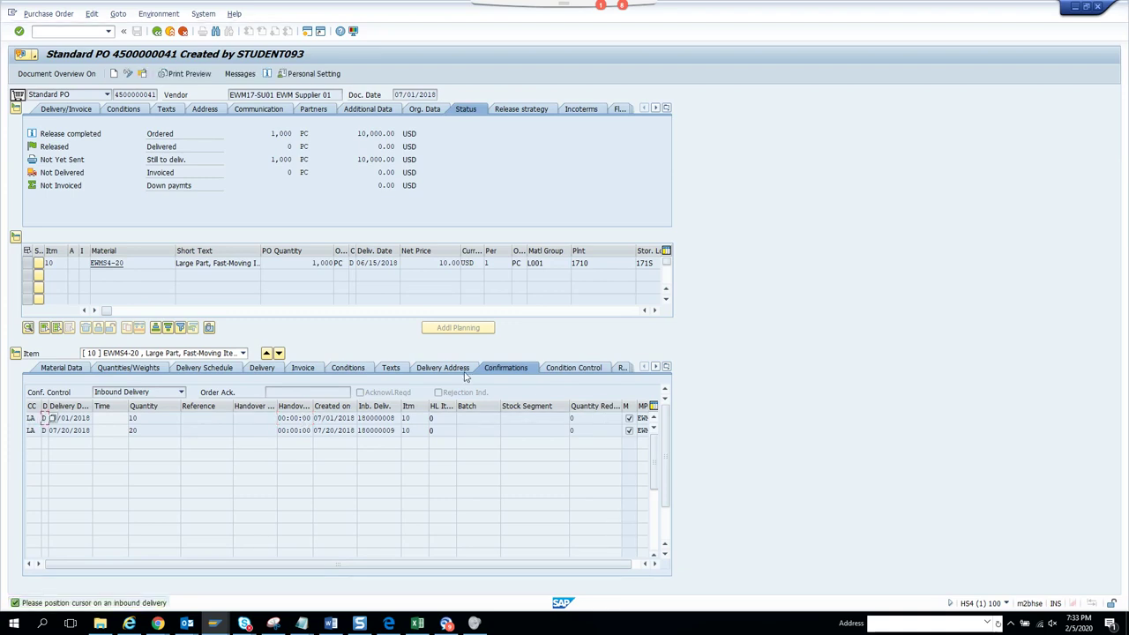
{"action": "left_click", "coordinate": [150, 13]}
{"action": "left_click", "coordinate": [159, 39]}
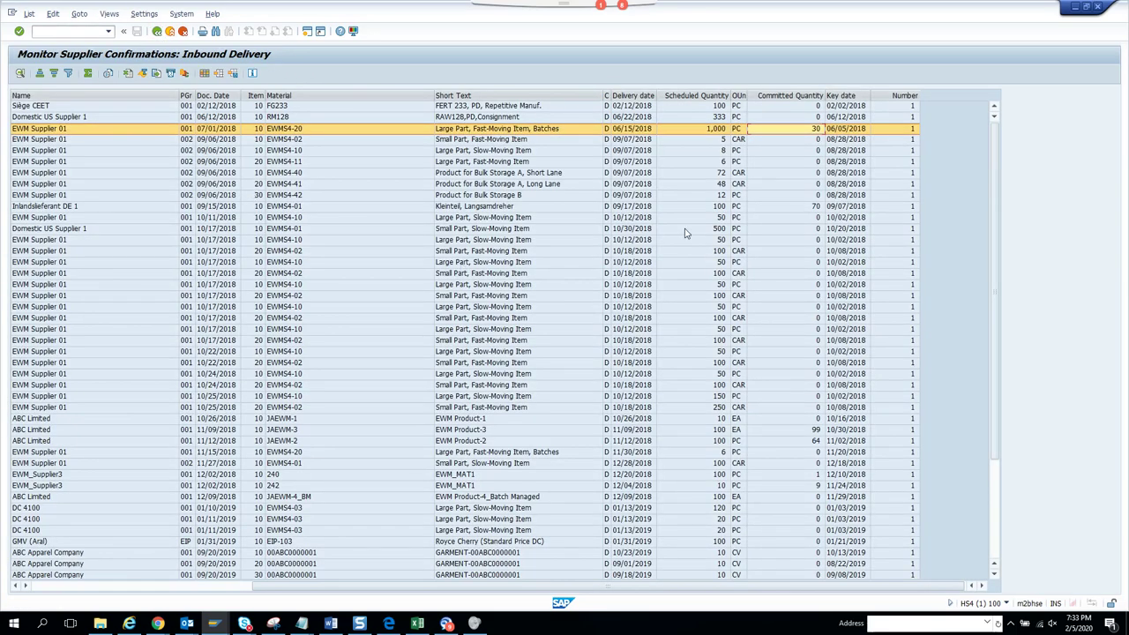
Review the confirmations and purchase order history of the 11/09/2018 order for material JAEWM-3, and return to the report list
{"action": "double_click", "coordinate": [818, 431]}
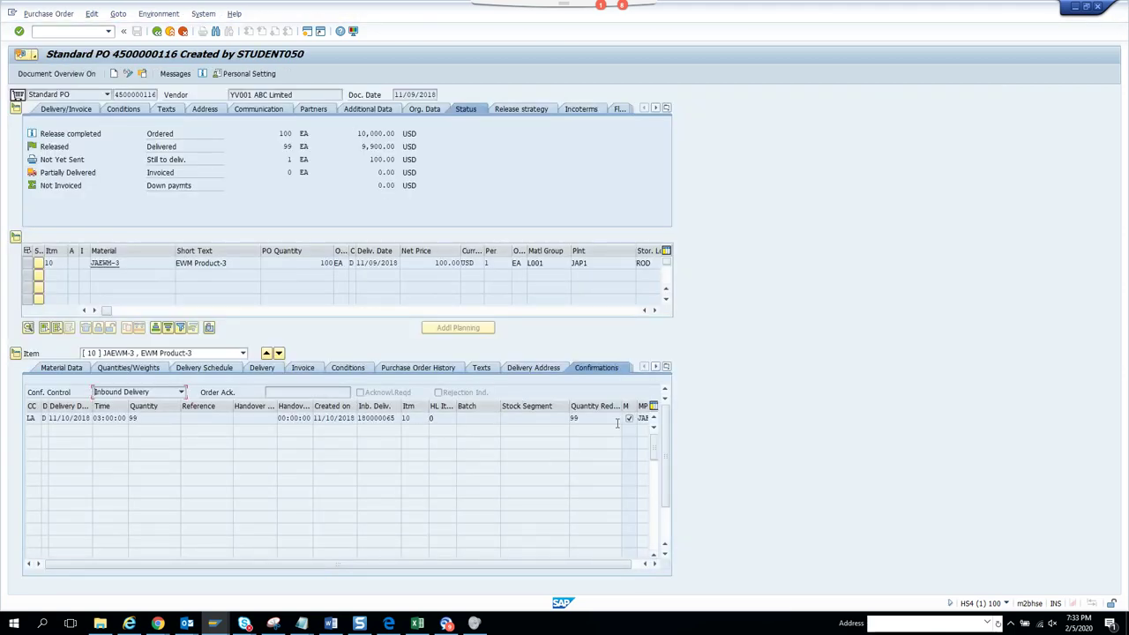
{"action": "key", "text": "Tab"}
{"action": "double_click", "coordinate": [317, 263]}
{"action": "left_click", "coordinate": [449, 369]}
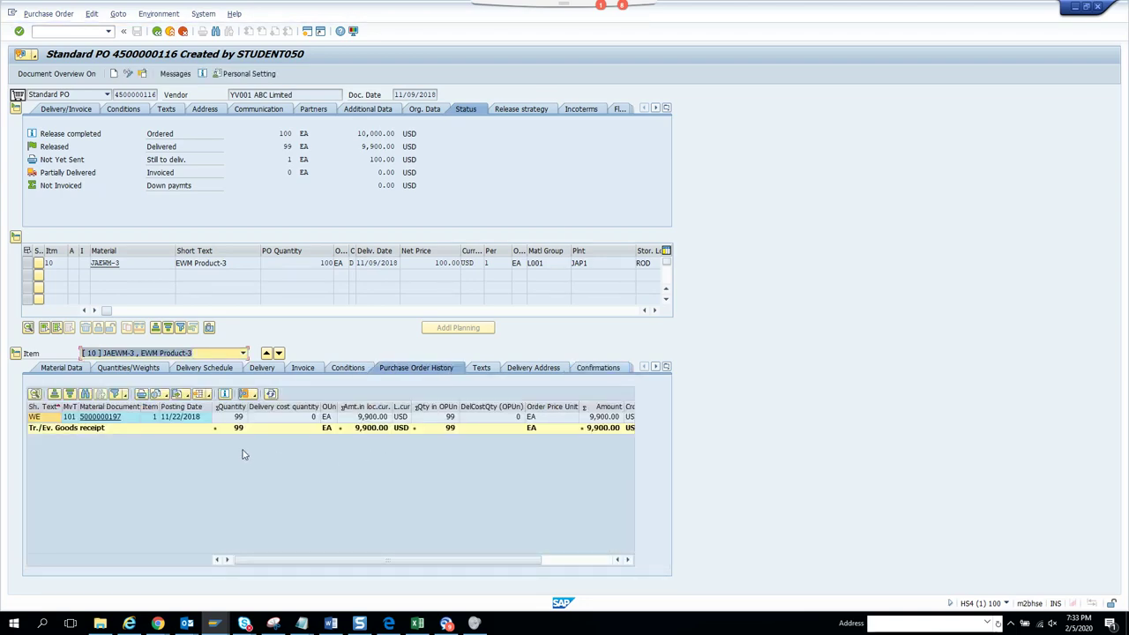
{"action": "left_click", "coordinate": [159, 14]}
{"action": "left_click", "coordinate": [167, 39]}
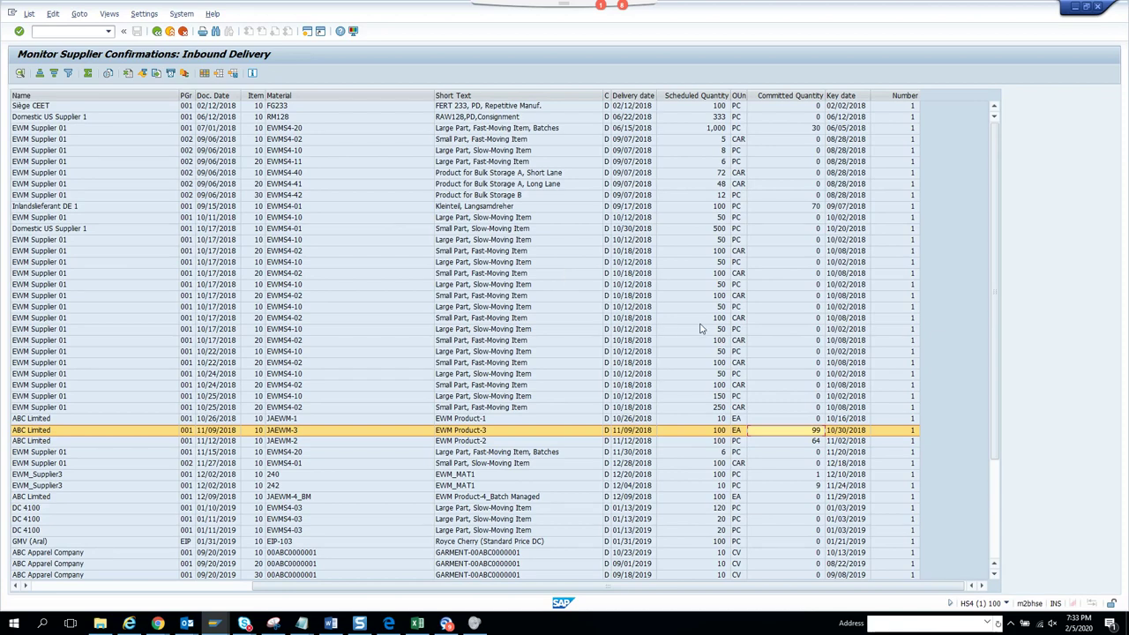
Open the 11/12/2018 purchase order for material JAEWM-2 and compare item 10's confirmations with its purchase order history
{"action": "double_click", "coordinate": [817, 441]}
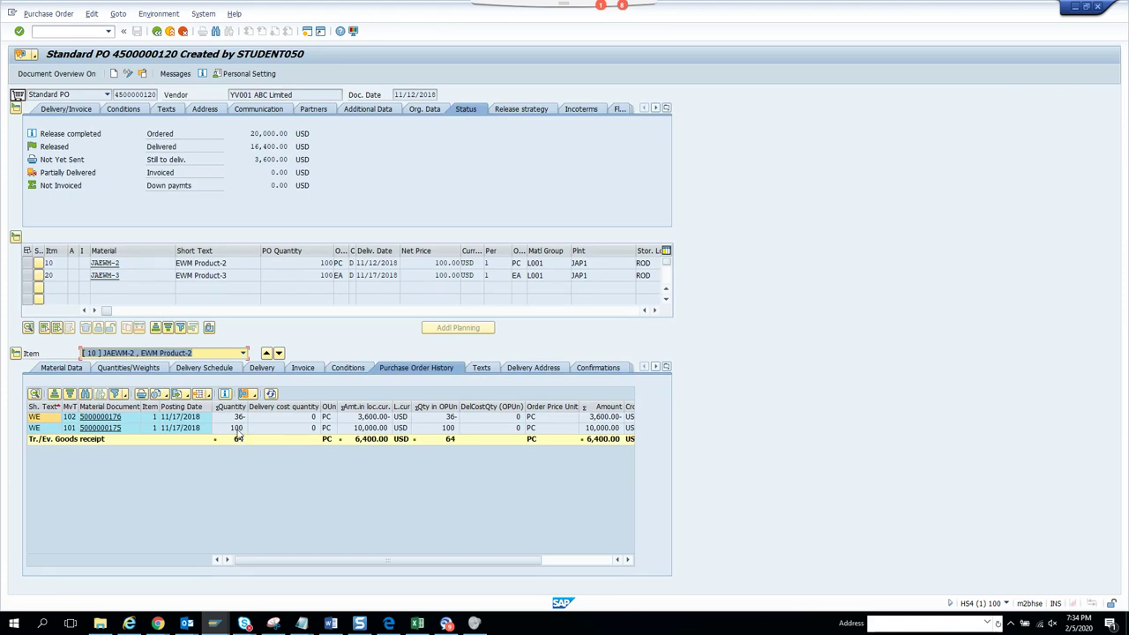
{"action": "left_click", "coordinate": [600, 367]}
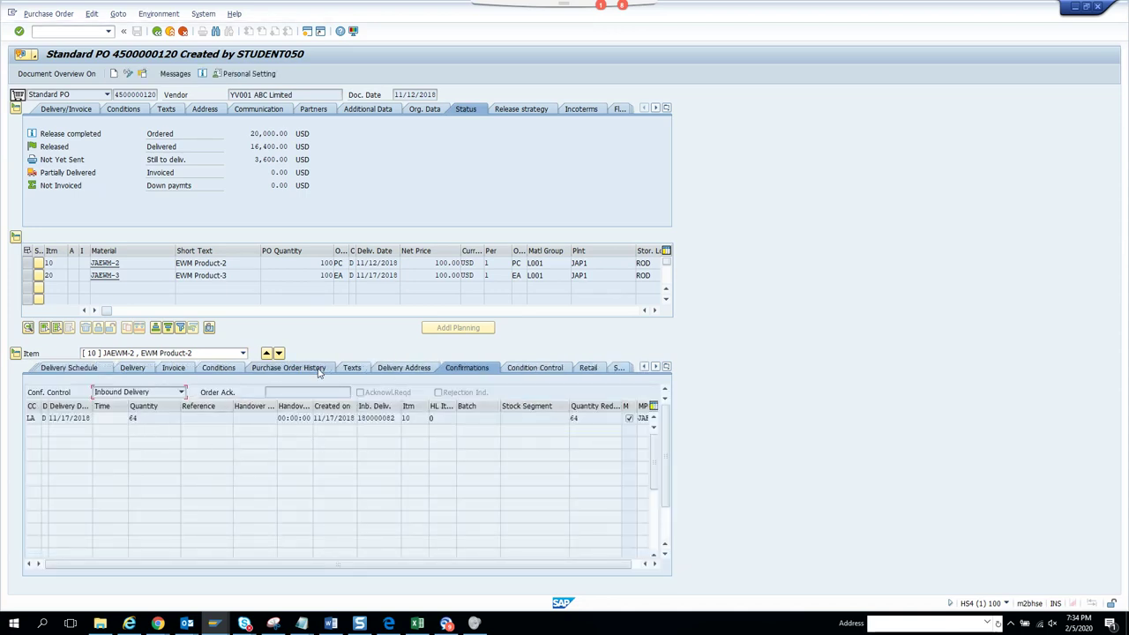
{"action": "left_click", "coordinate": [288, 367]}
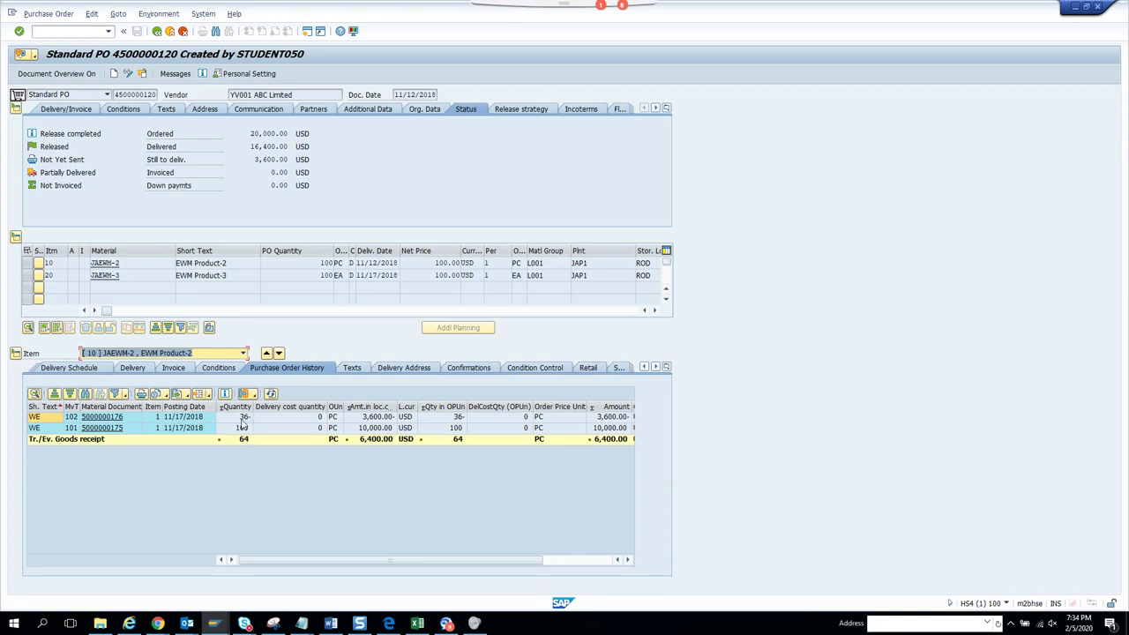
Switch to item 20 (JAEWM-3), check its order history and confirmations, and return to the report list
{"action": "left_click", "coordinate": [234, 354]}
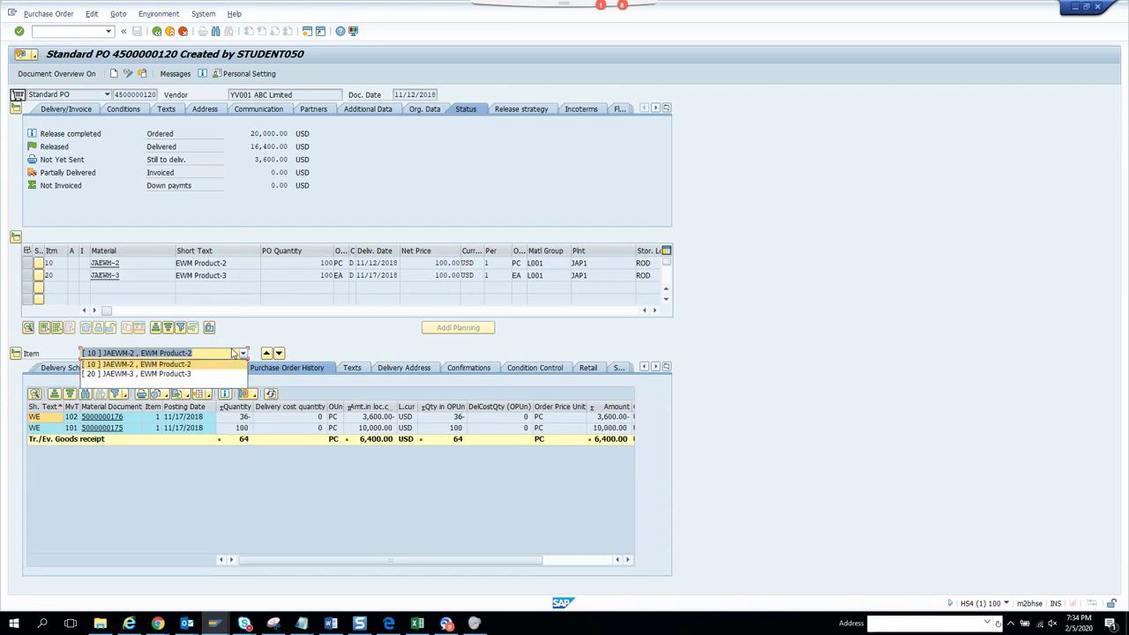
{"action": "left_click", "coordinate": [221, 373]}
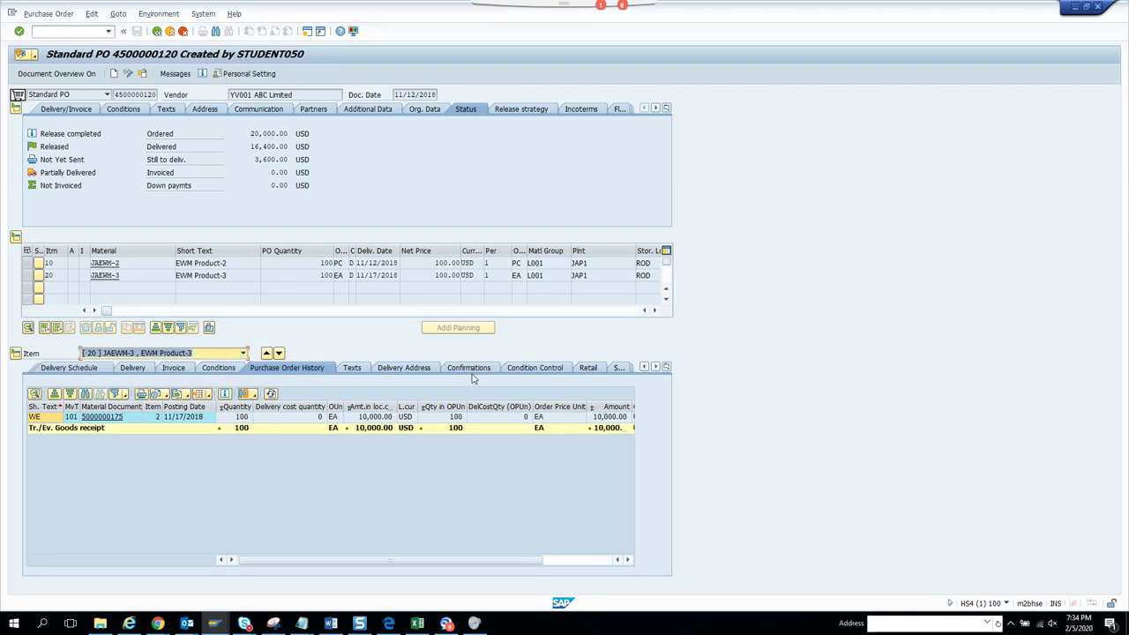
{"action": "left_click", "coordinate": [473, 373]}
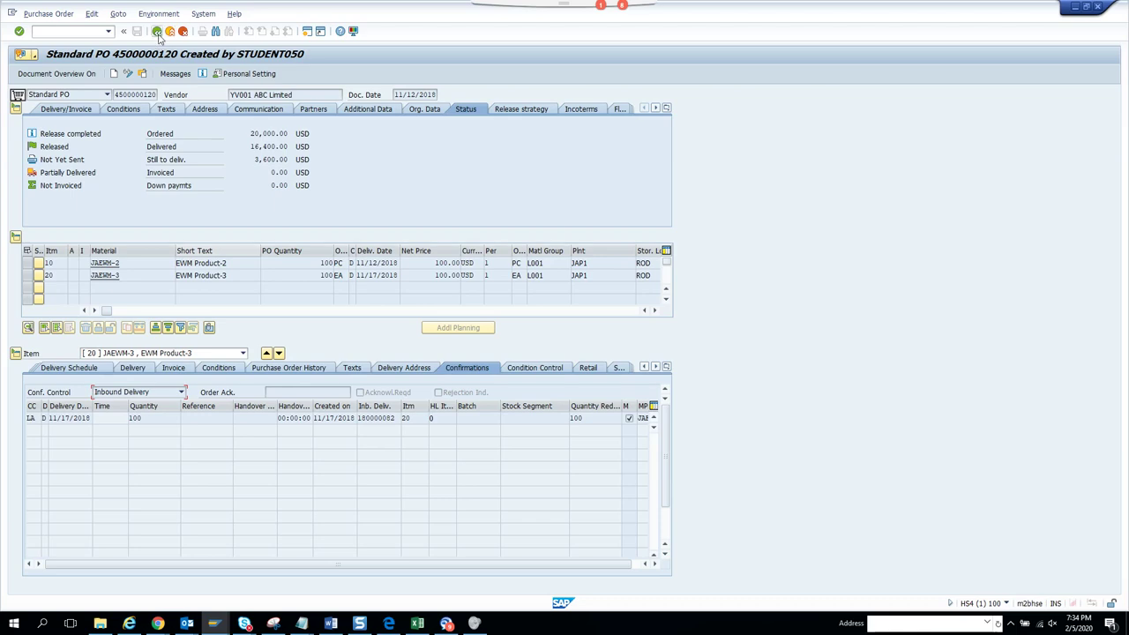
{"action": "left_click", "coordinate": [157, 31]}
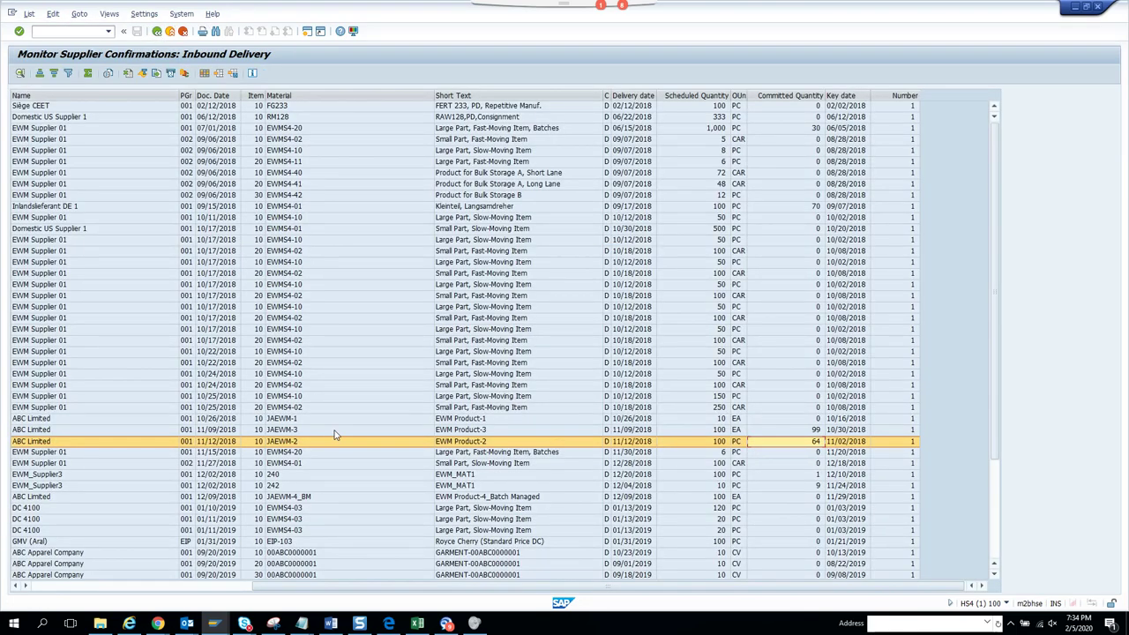
Reopen the 11/12/2018 purchase order for material JAEWM-2 from the report list to view its confirmations
{"action": "left_click", "coordinate": [147, 586]}
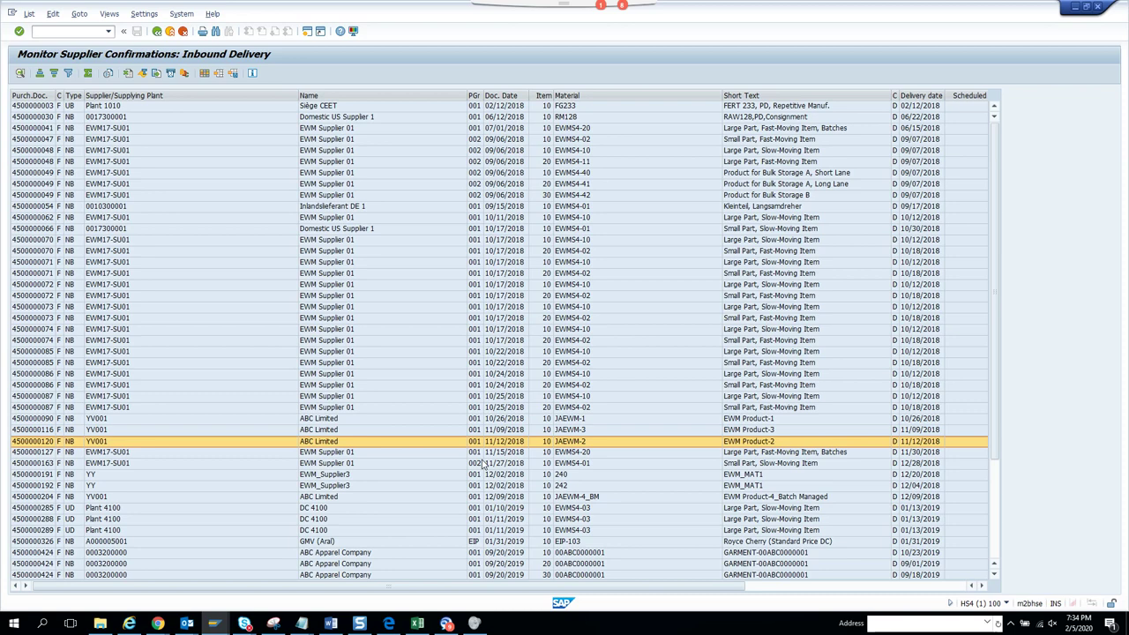
{"action": "double_click", "coordinate": [585, 444]}
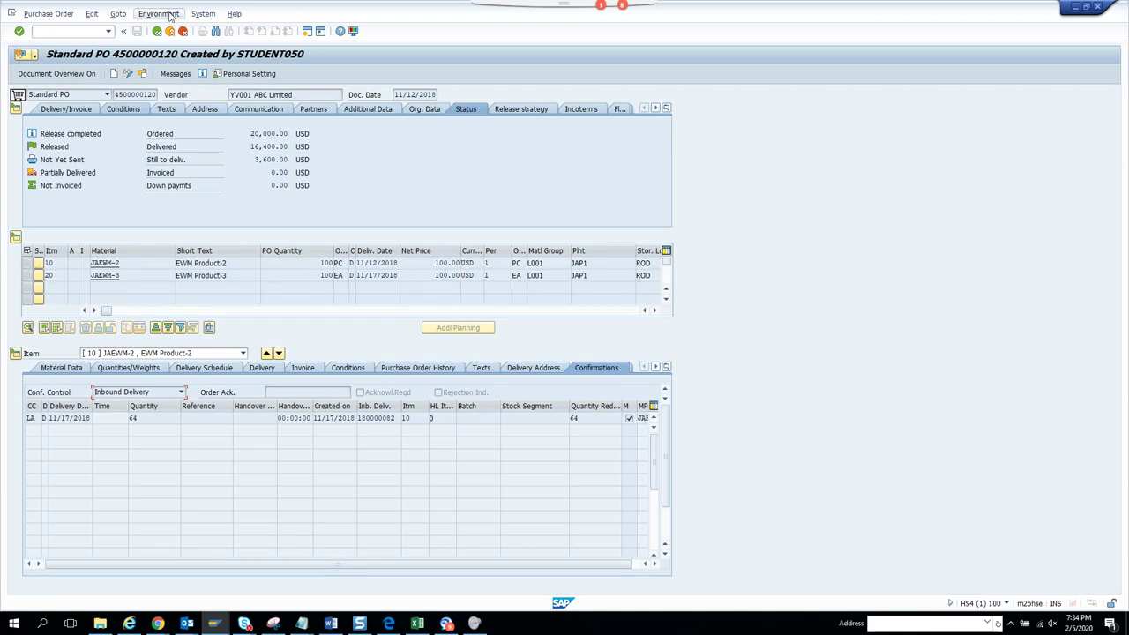
Return to the report list and reopen the 11/12/2018 order for JAEWM-2 from its committed quantity
{"action": "left_click", "coordinate": [158, 33]}
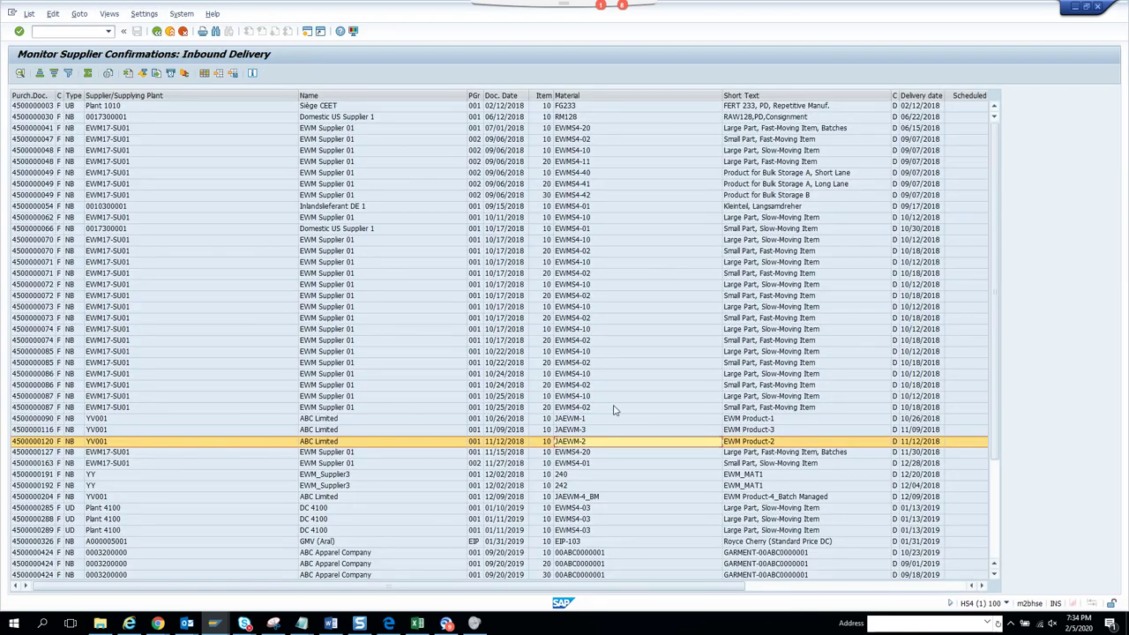
{"action": "left_click", "coordinate": [764, 588]}
{"action": "double_click", "coordinate": [817, 441]}
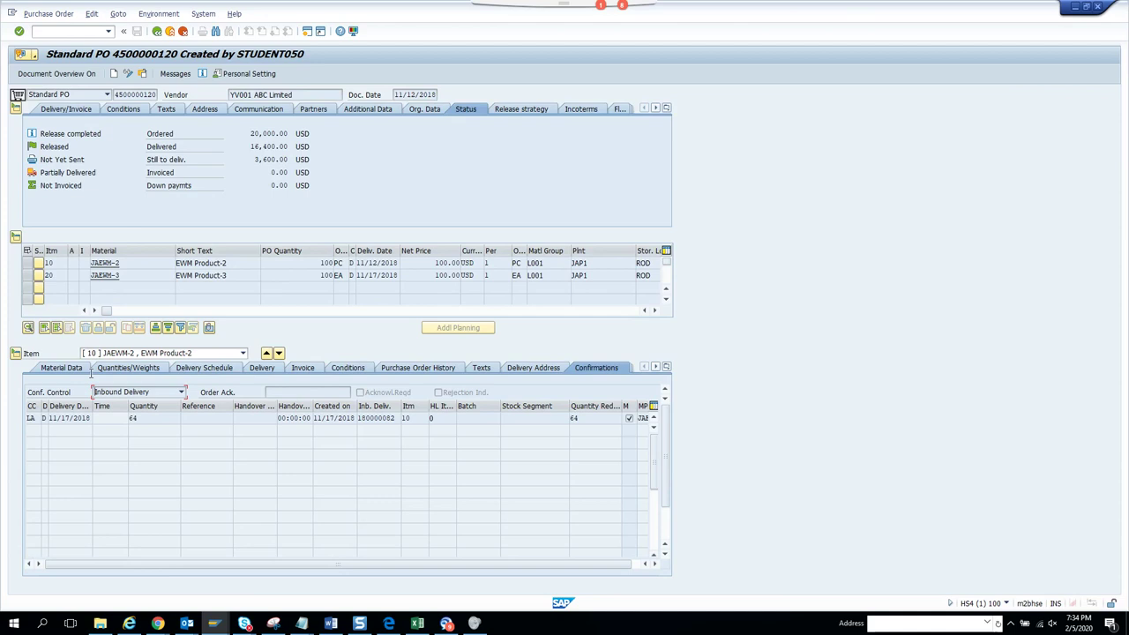
Select item 10 (JAEWM-2), check the item's change history, and return to the purchase order
{"action": "left_click", "coordinate": [37, 263]}
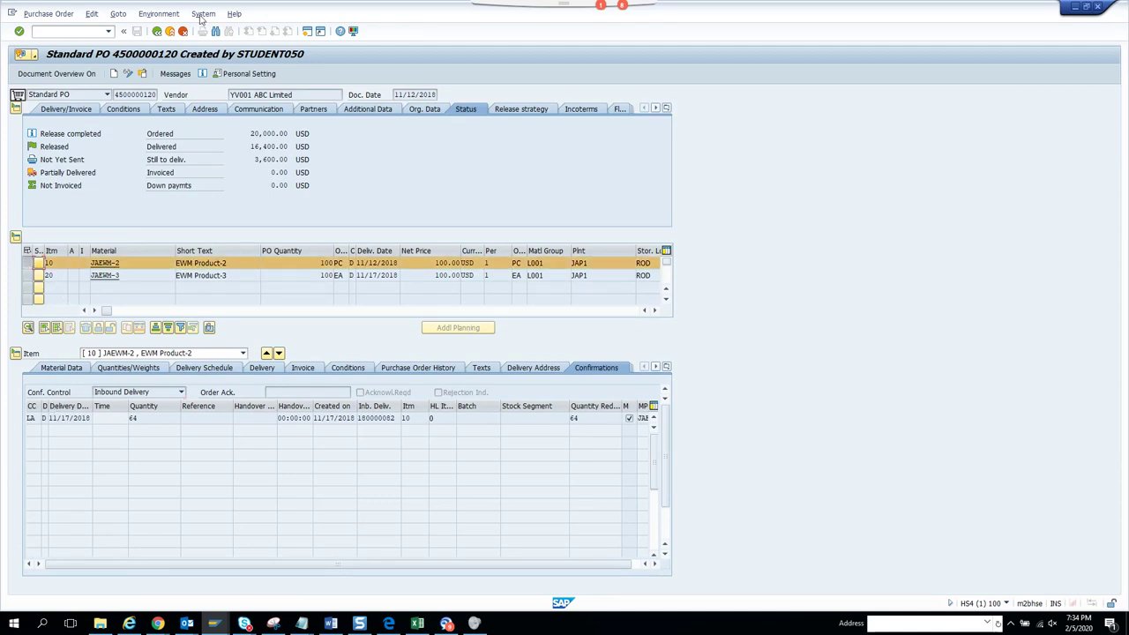
{"action": "left_click", "coordinate": [158, 14]}
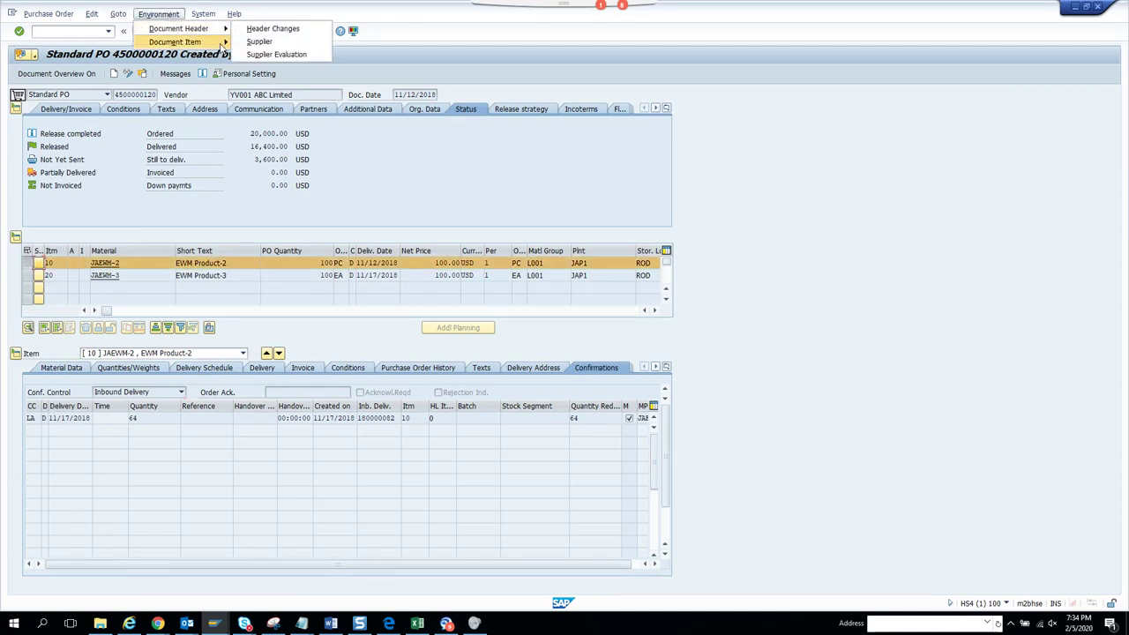
{"action": "mouse_move", "coordinate": [223, 43]}
{"action": "left_click", "coordinate": [271, 44]}
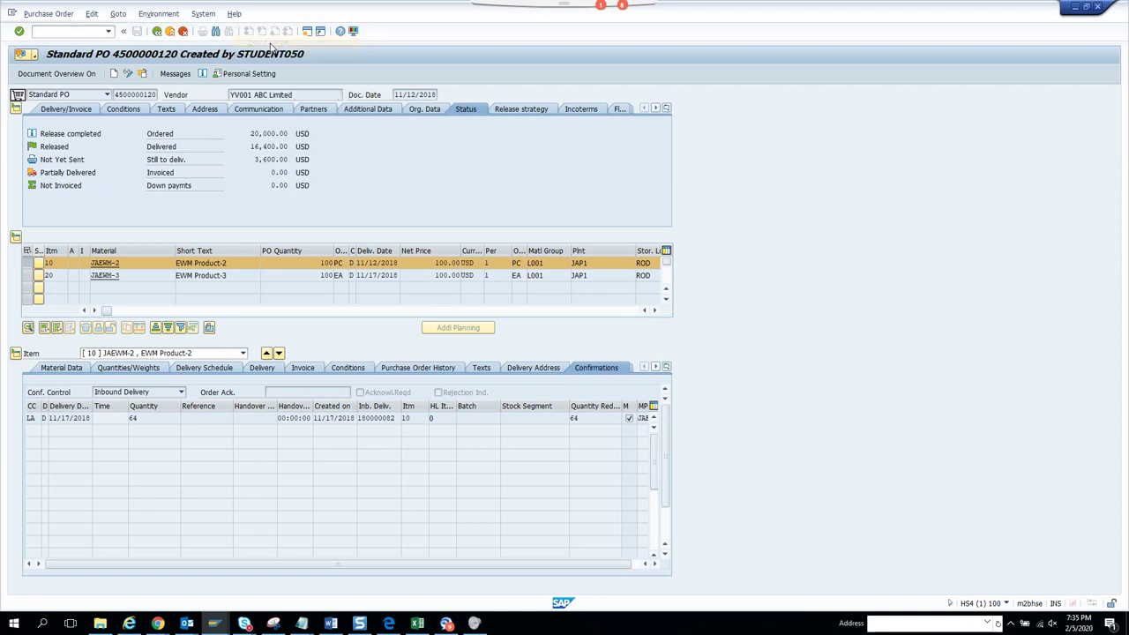
{"action": "left_click", "coordinate": [157, 32]}
Display the header changes of the 11/12/2018 purchase order and return to the order
{"action": "left_click", "coordinate": [148, 14]}
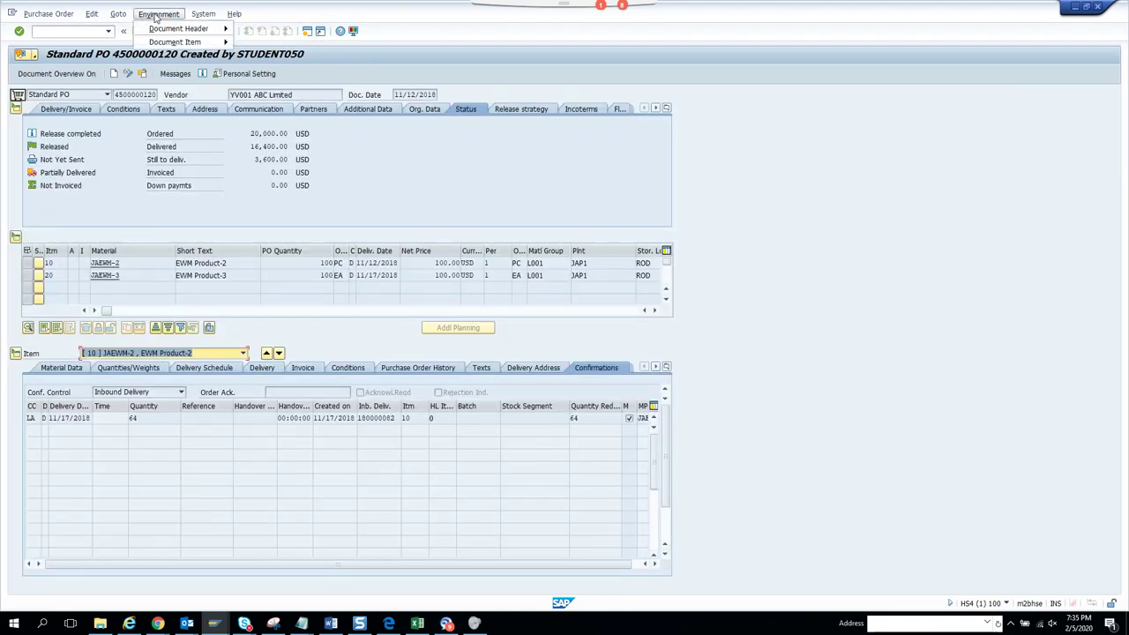
{"action": "mouse_move", "coordinate": [208, 29]}
{"action": "left_click", "coordinate": [270, 29]}
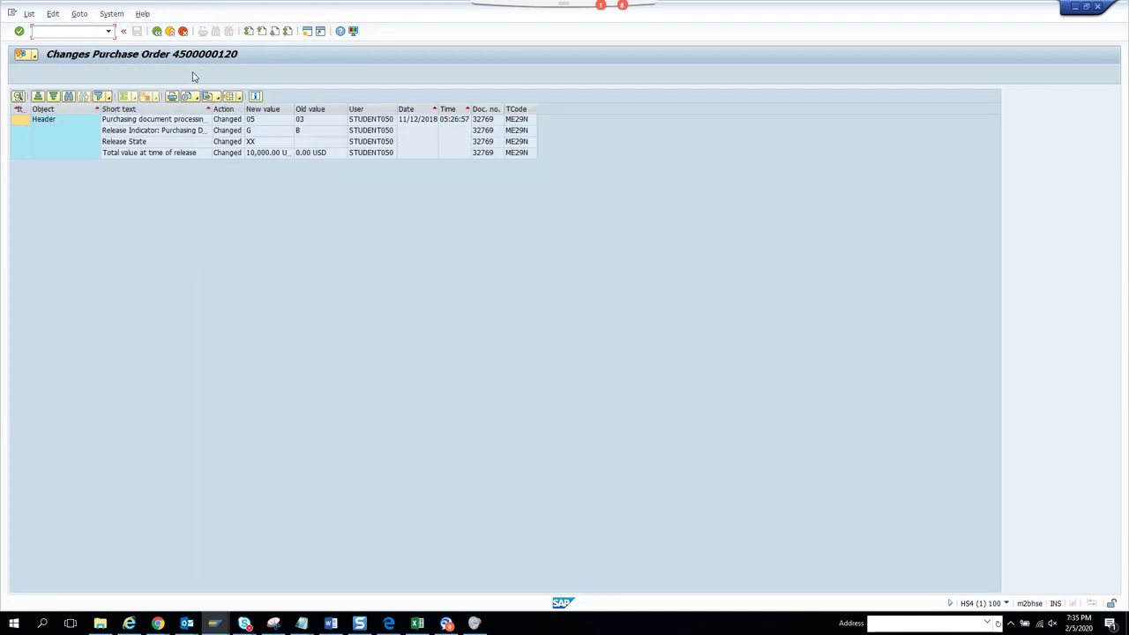
{"action": "left_click", "coordinate": [157, 31]}
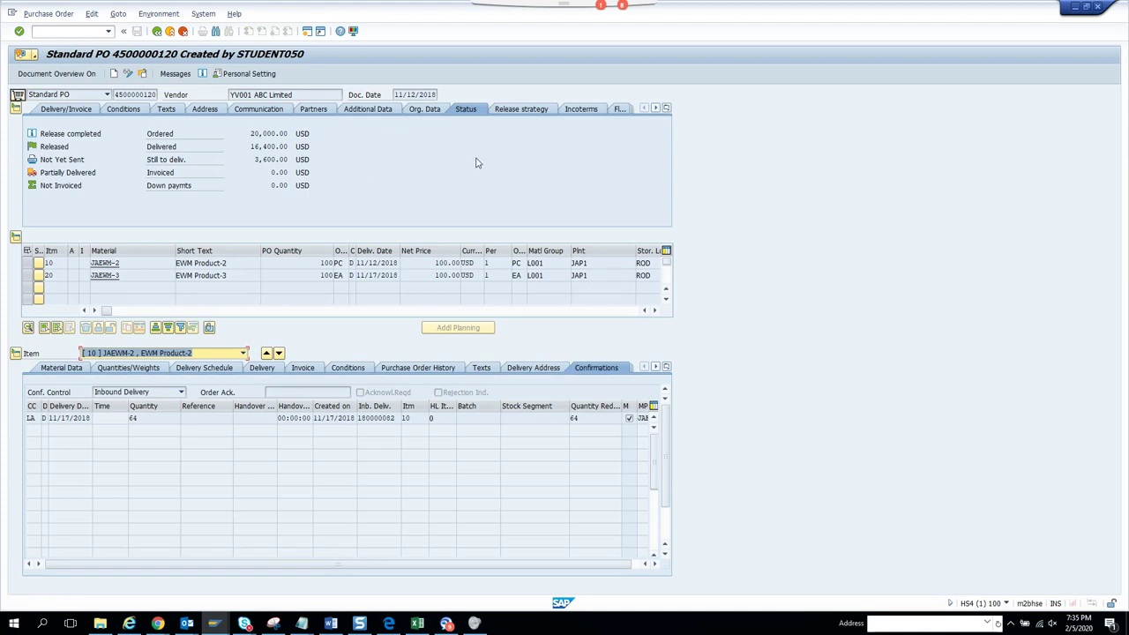
Review the order's release strategy and check the workflow options in its object services
{"action": "left_click", "coordinate": [527, 111]}
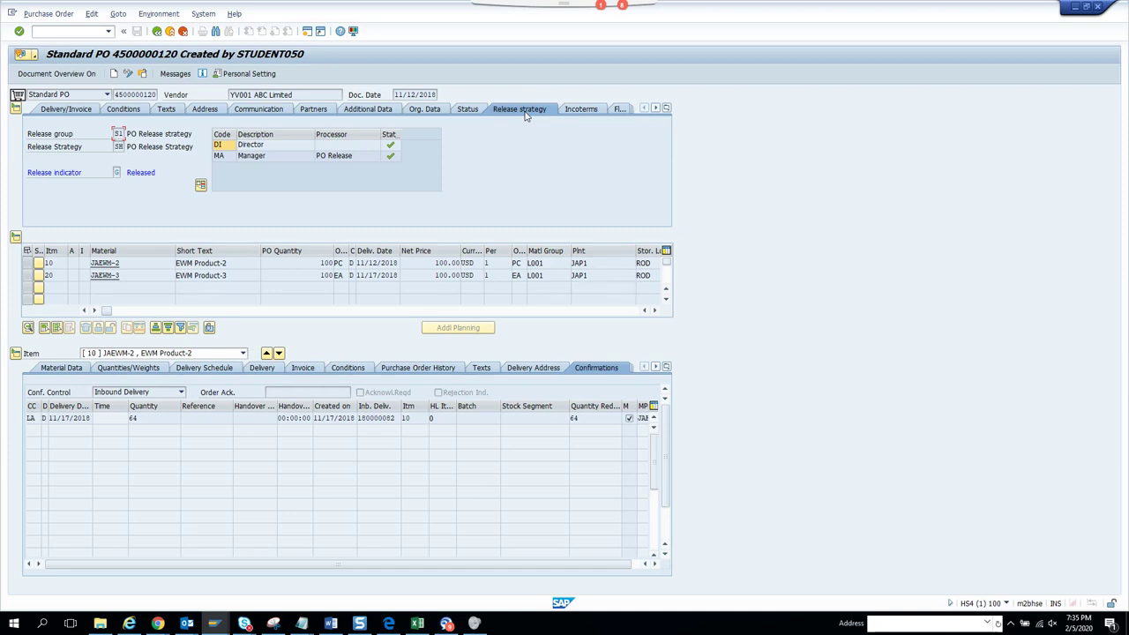
{"action": "left_click", "coordinate": [33, 56]}
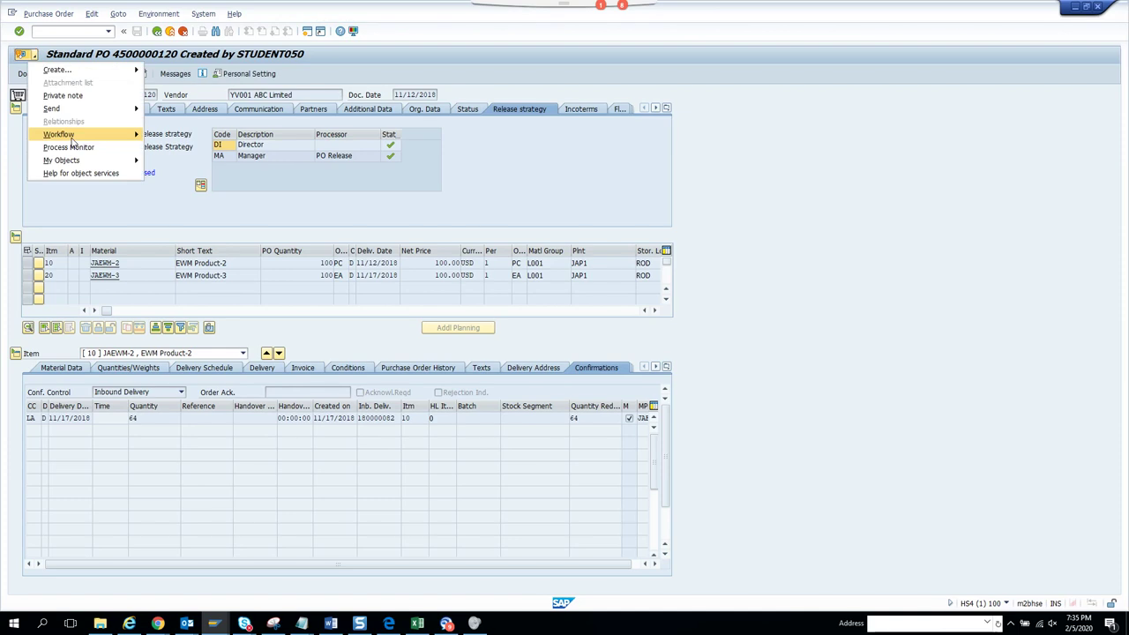
{"action": "mouse_move", "coordinate": [72, 139]}
{"action": "left_click", "coordinate": [176, 136]}
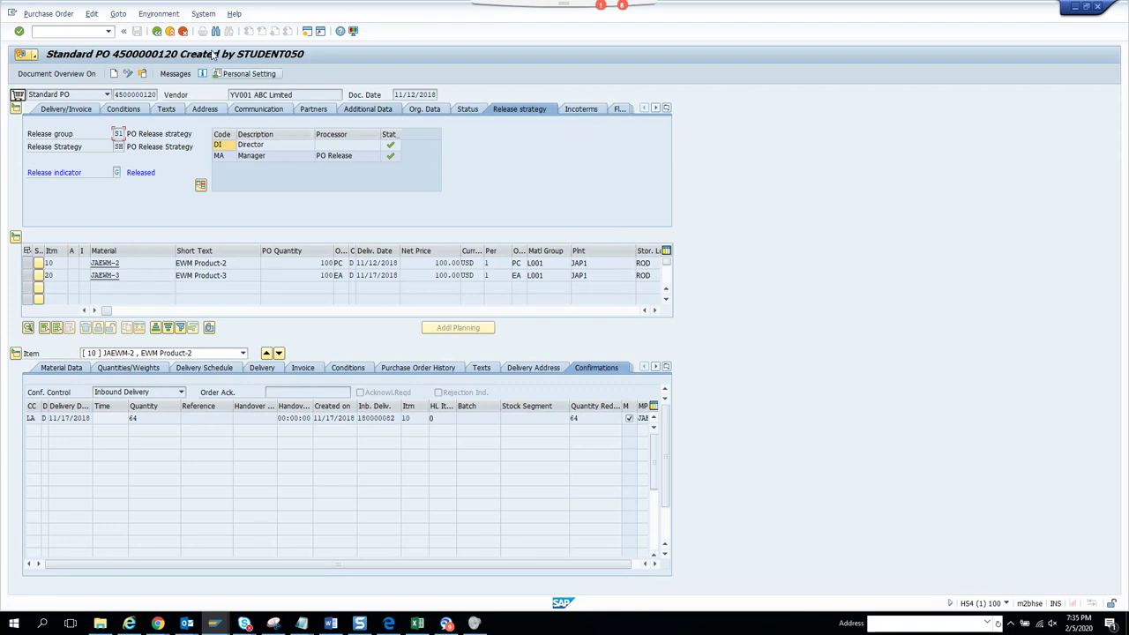
Return to the report list, examine the available columns in the layout settings, and close them without changes
{"action": "left_click", "coordinate": [157, 32]}
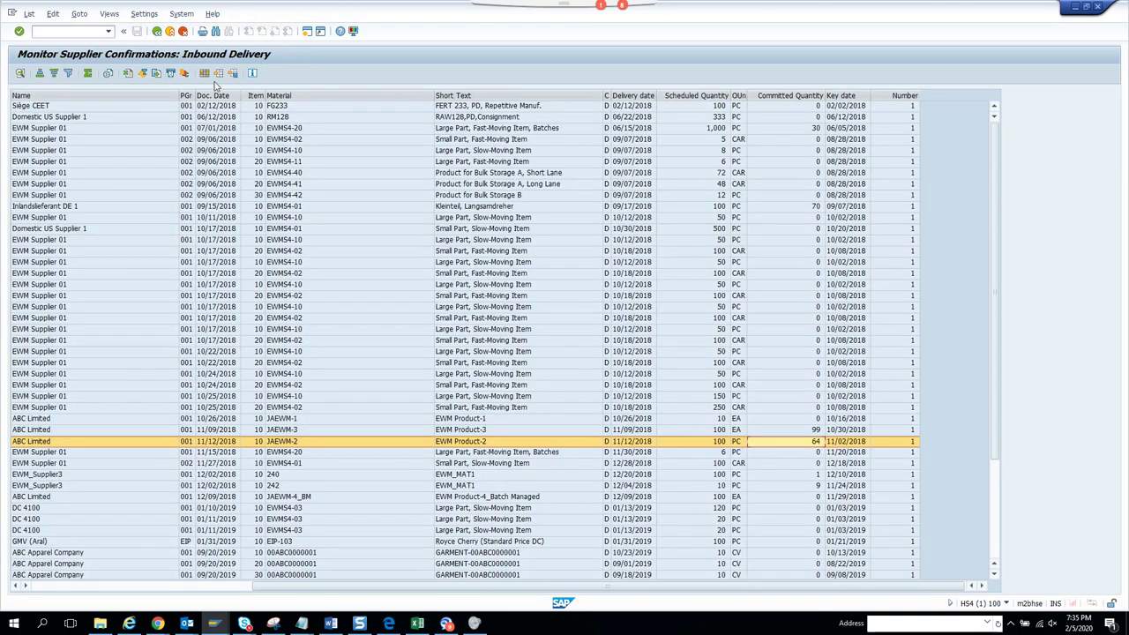
{"action": "double_click", "coordinate": [243, 172]}
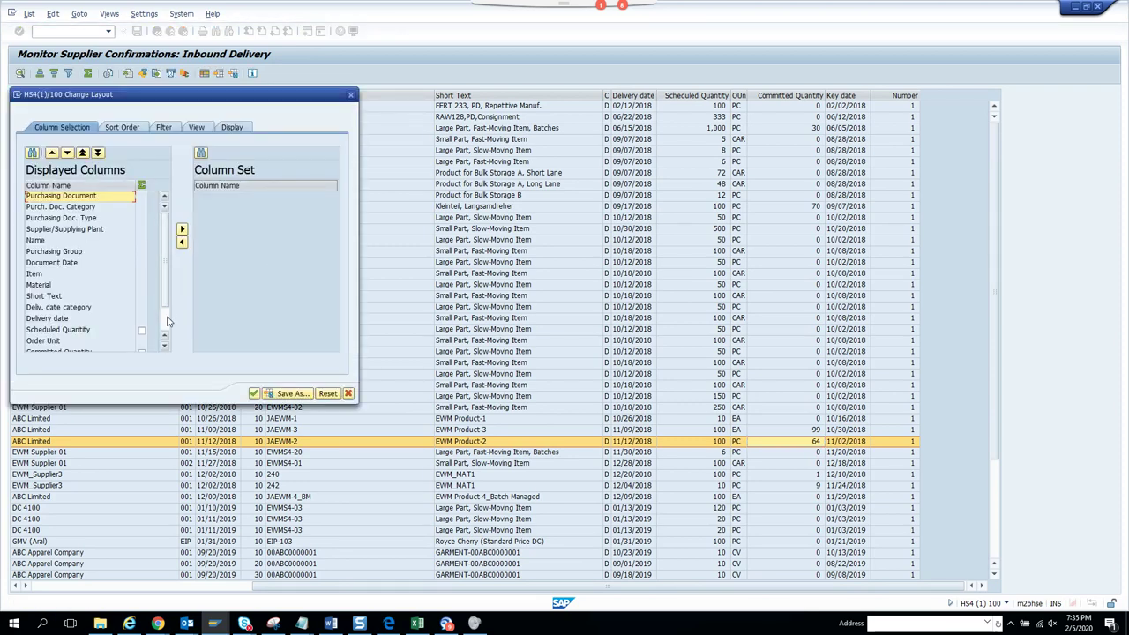
{"action": "left_click", "coordinate": [349, 95]}
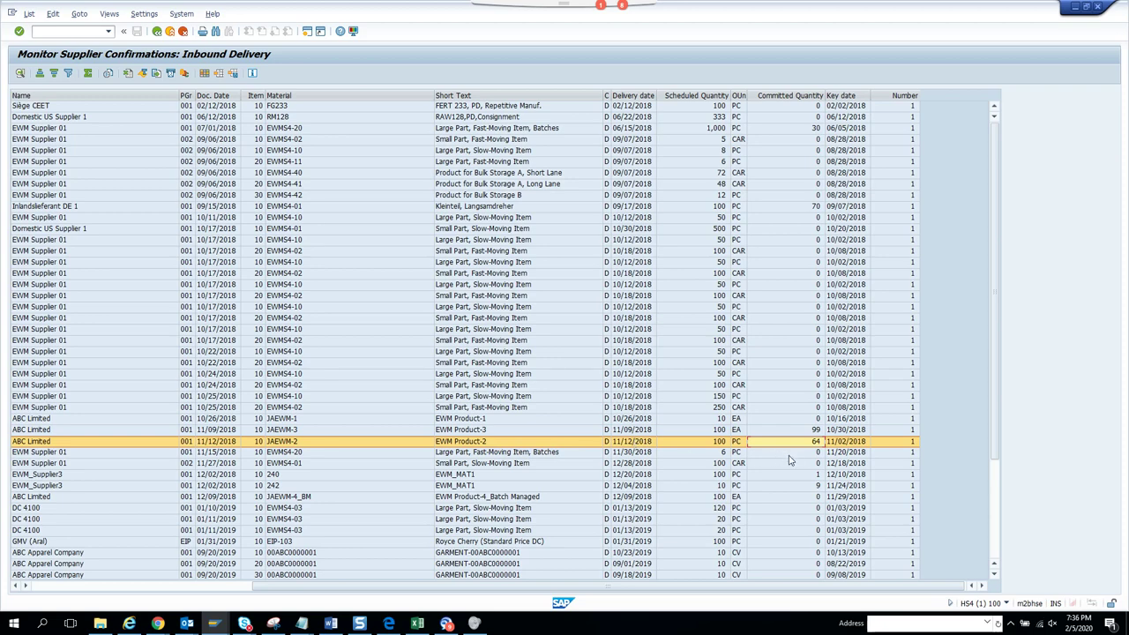
Open the 11/09/2018 order for JAEWM-3, show its purchase order history, and select the goods receipt material document
{"action": "double_click", "coordinate": [816, 429]}
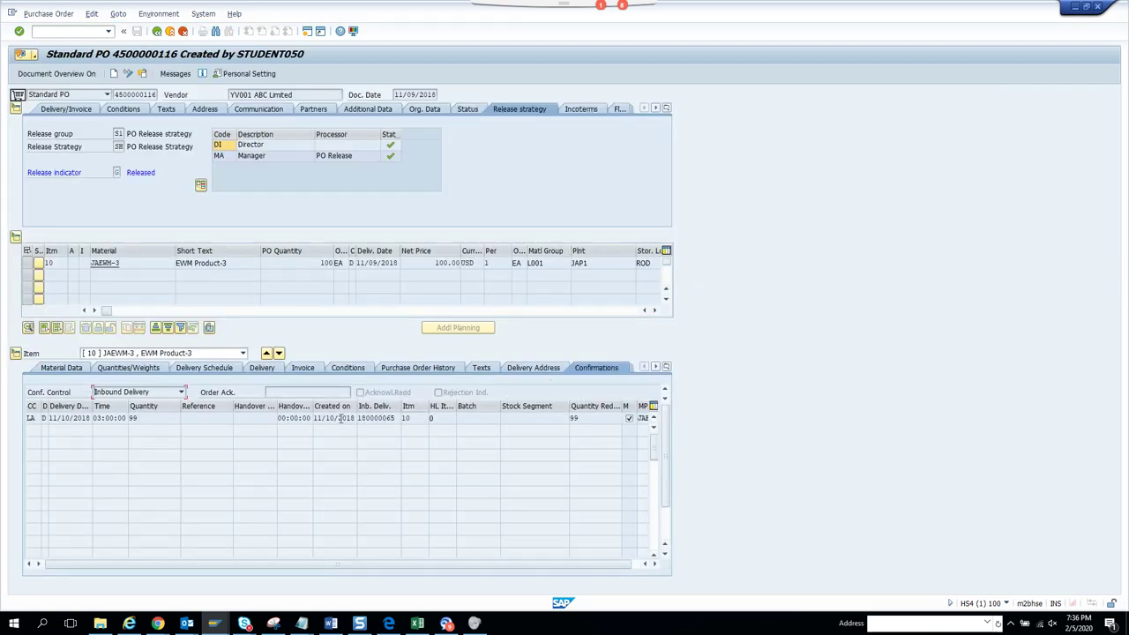
{"action": "left_click", "coordinate": [406, 369]}
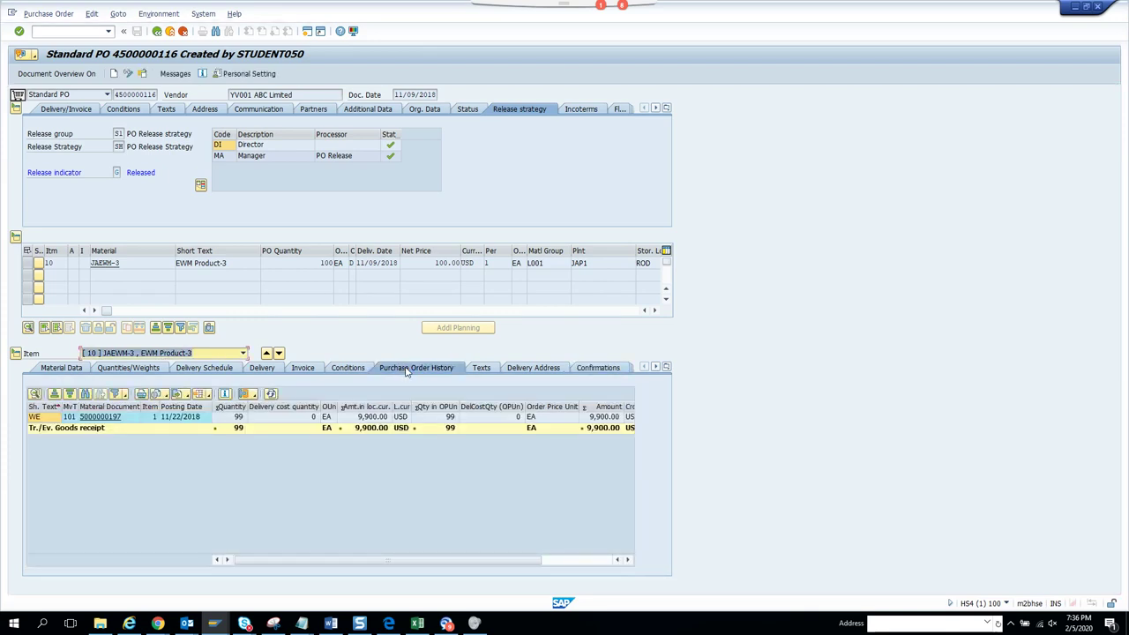
{"action": "left_click", "coordinate": [114, 420]}
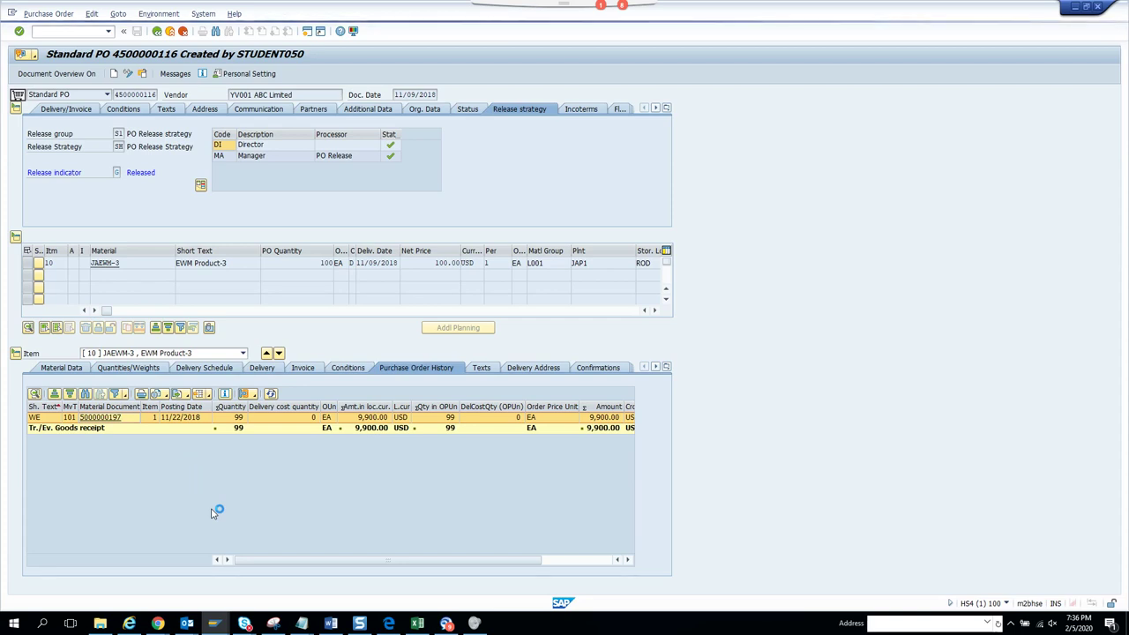
Bring up the open SAP session windows to choose another session
{"action": "mouse_move", "coordinate": [214, 624]}
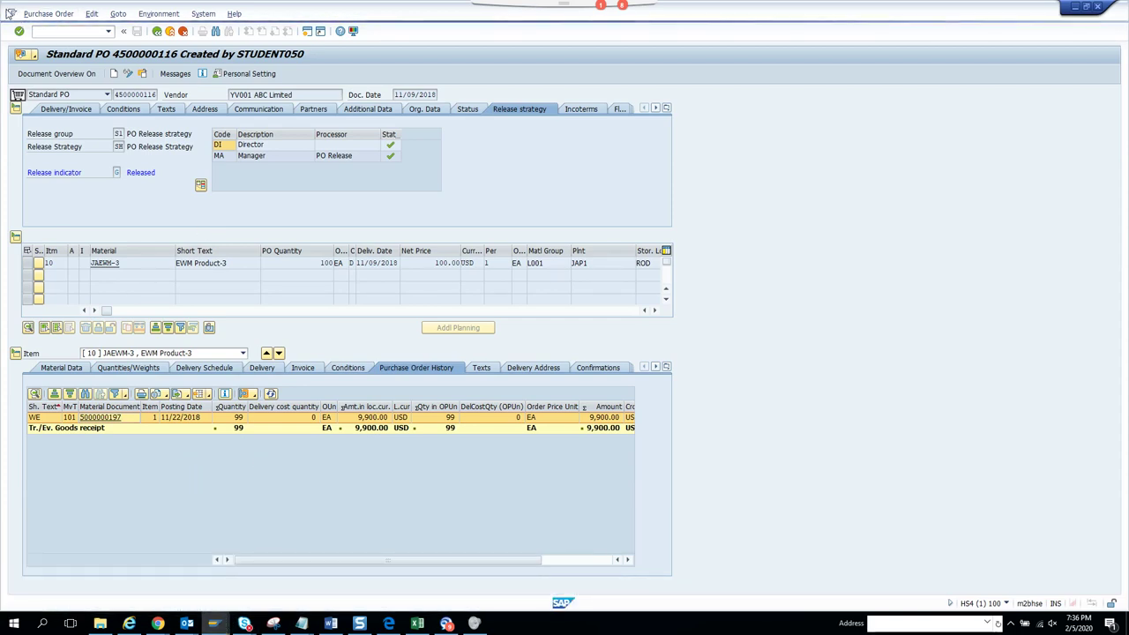
{"action": "left_click", "coordinate": [9, 14]}
{"action": "left_click", "coordinate": [44, 116]}
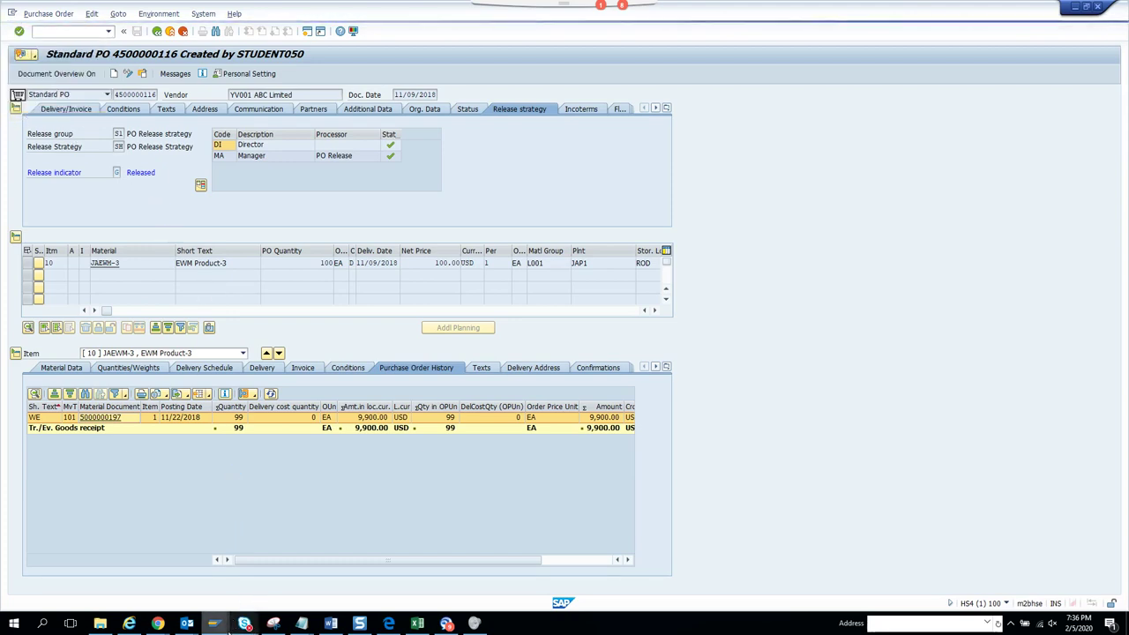
{"action": "mouse_move", "coordinate": [216, 623]}
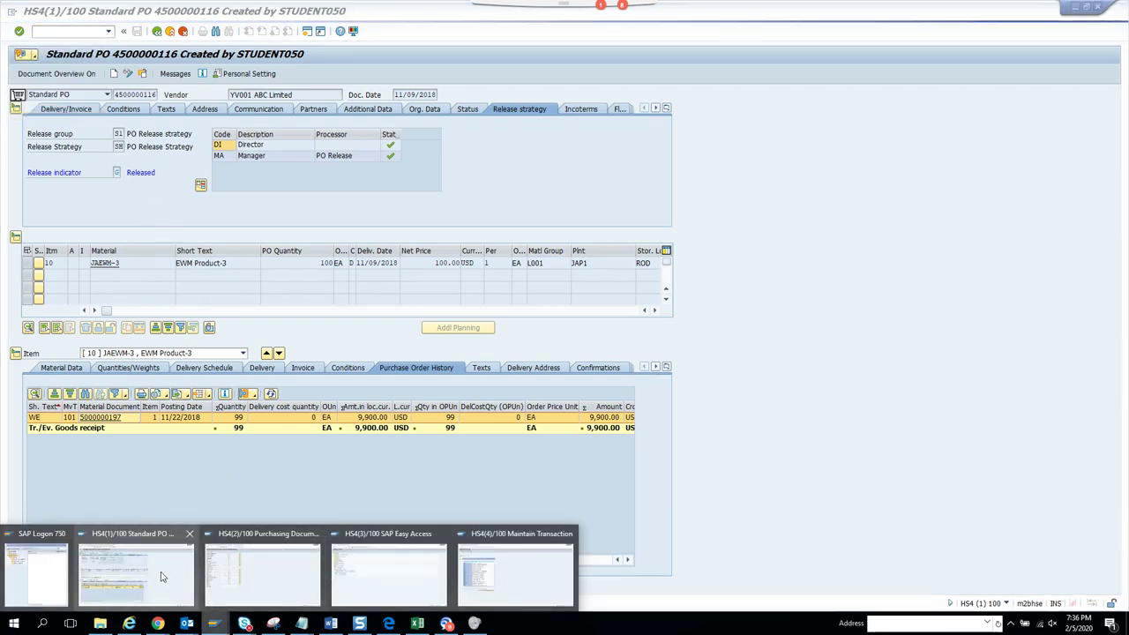